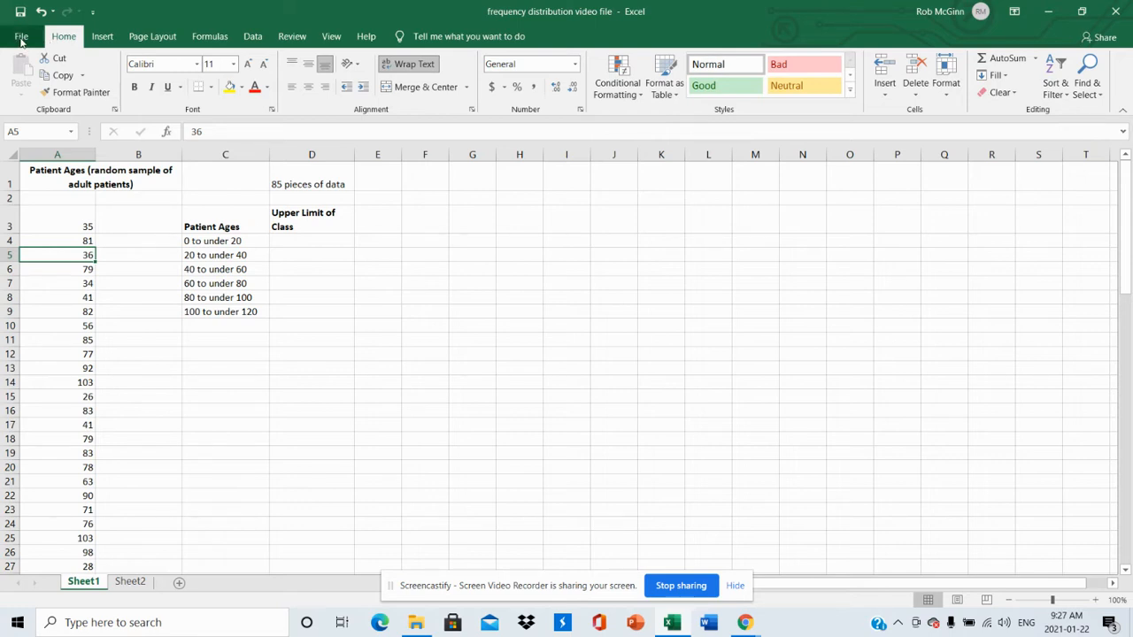
# Step: Check in the Excel add-ins settings whether the Analysis ToolPak is enabled, leaving the add-in selection as it is
pyautogui.click(21, 39)
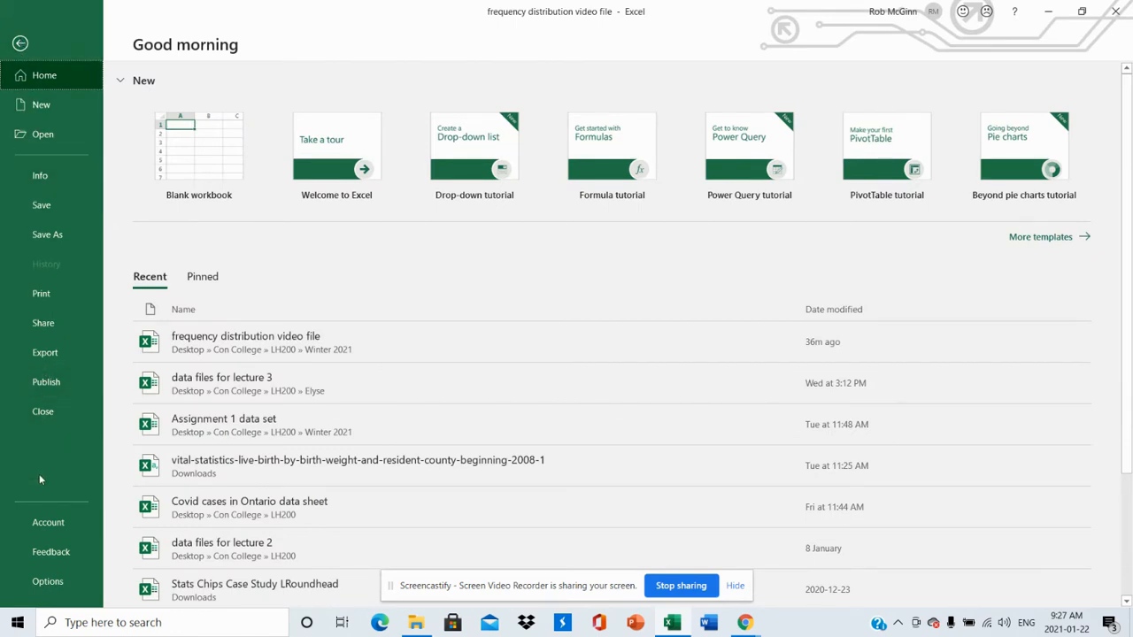
pyautogui.click(43, 581)
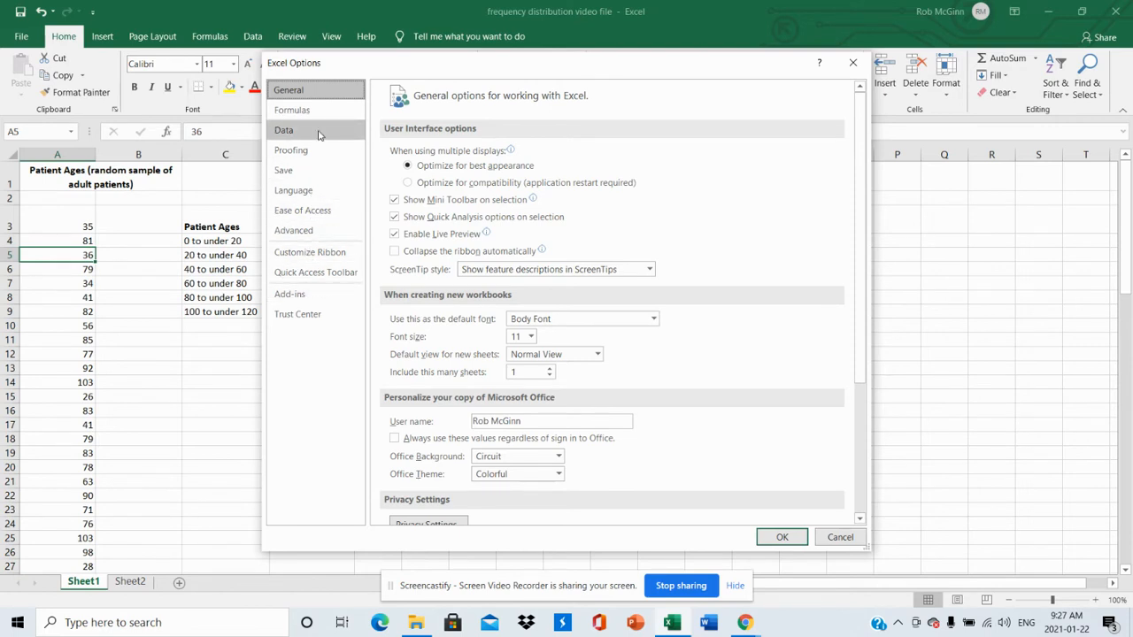
pyautogui.click(311, 298)
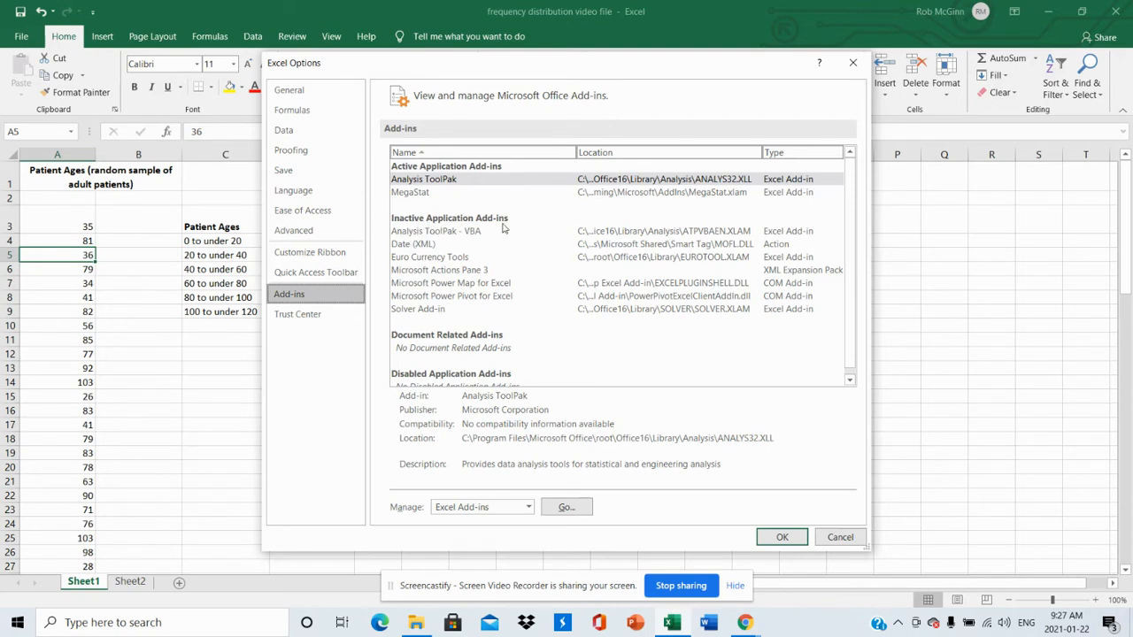
pyautogui.click(448, 233)
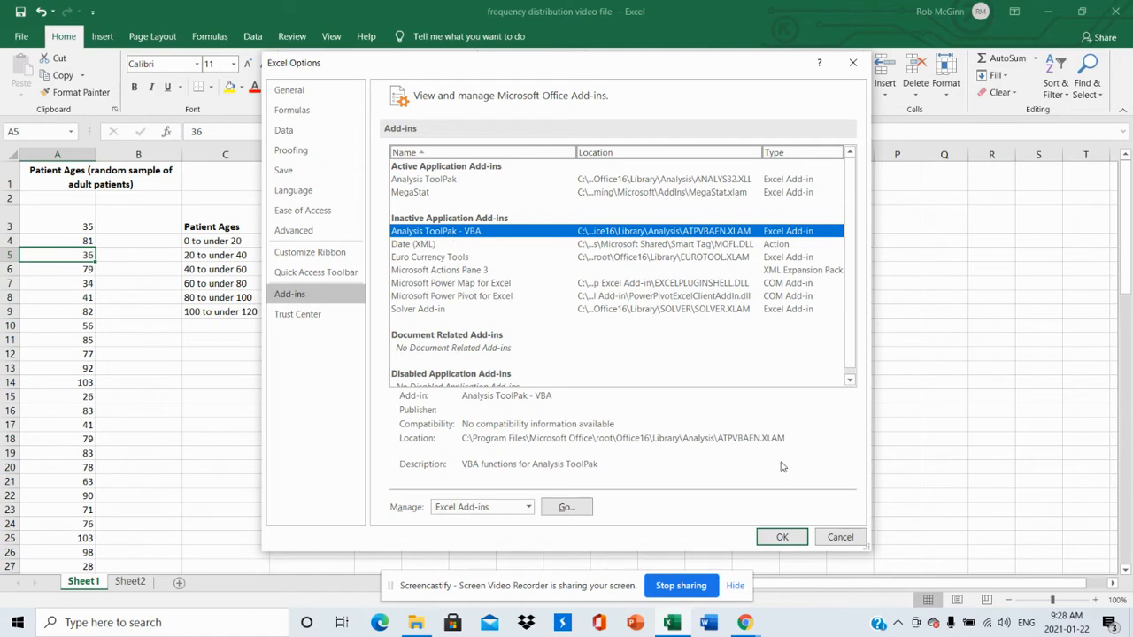
pyautogui.click(566, 508)
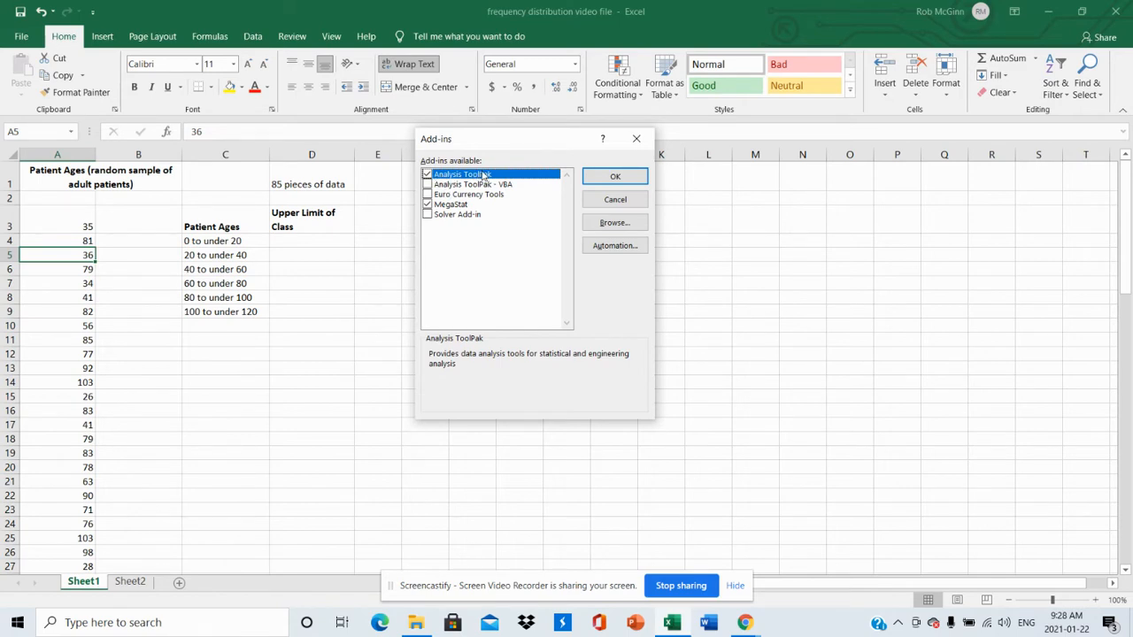
pyautogui.click(638, 148)
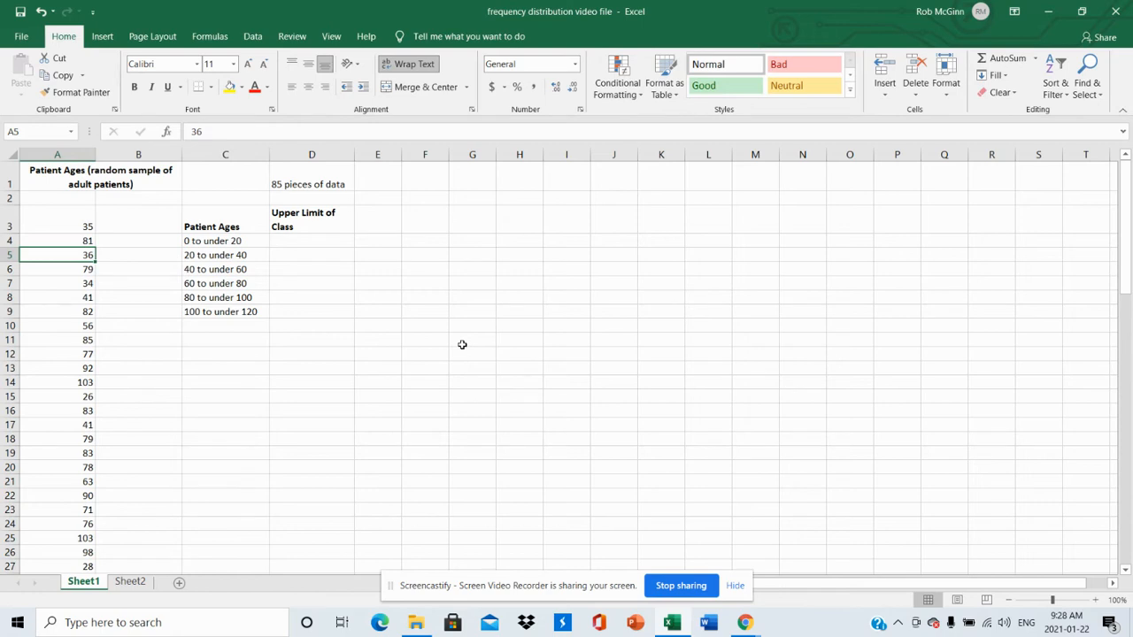
# Step: View the available Data Analysis tools and close the list without running one
pyautogui.click(254, 37)
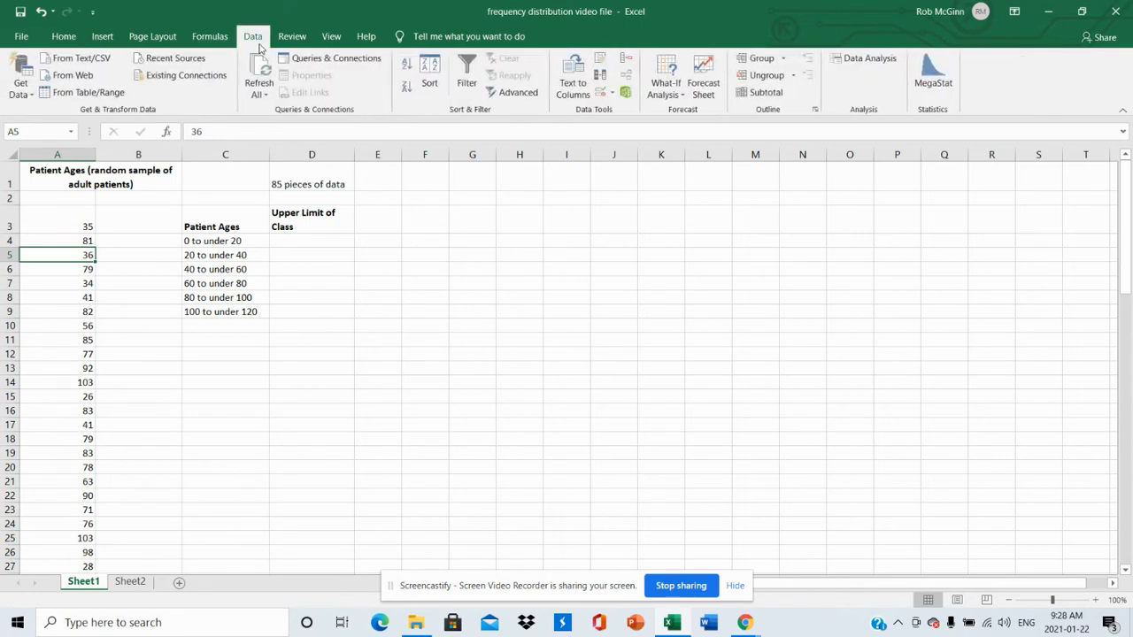
pyautogui.click(874, 60)
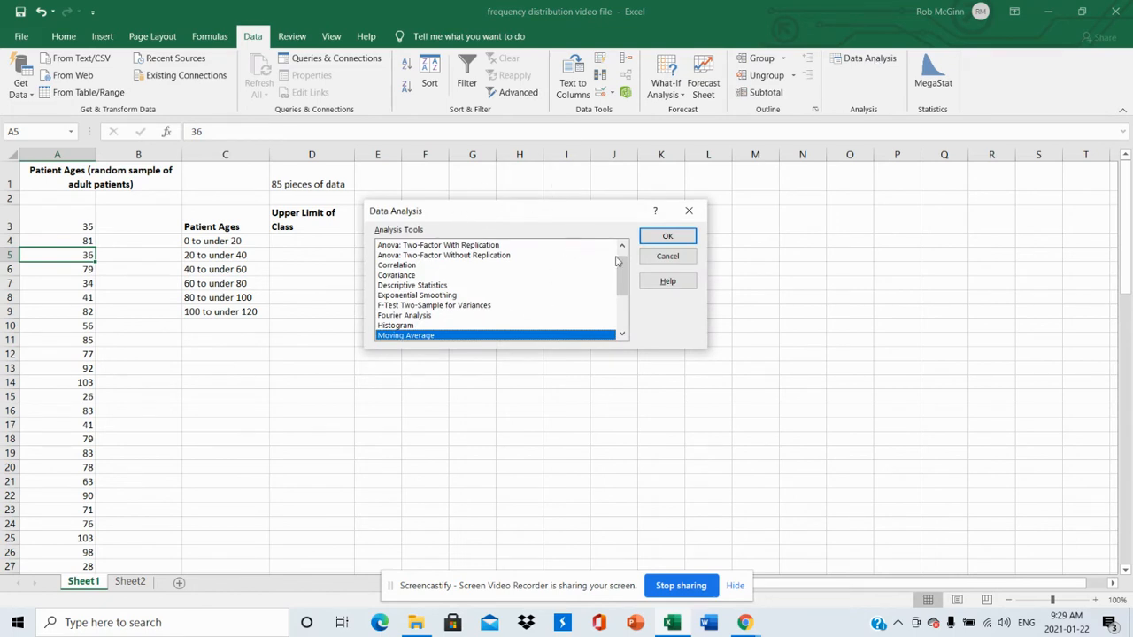
pyautogui.click(660, 260)
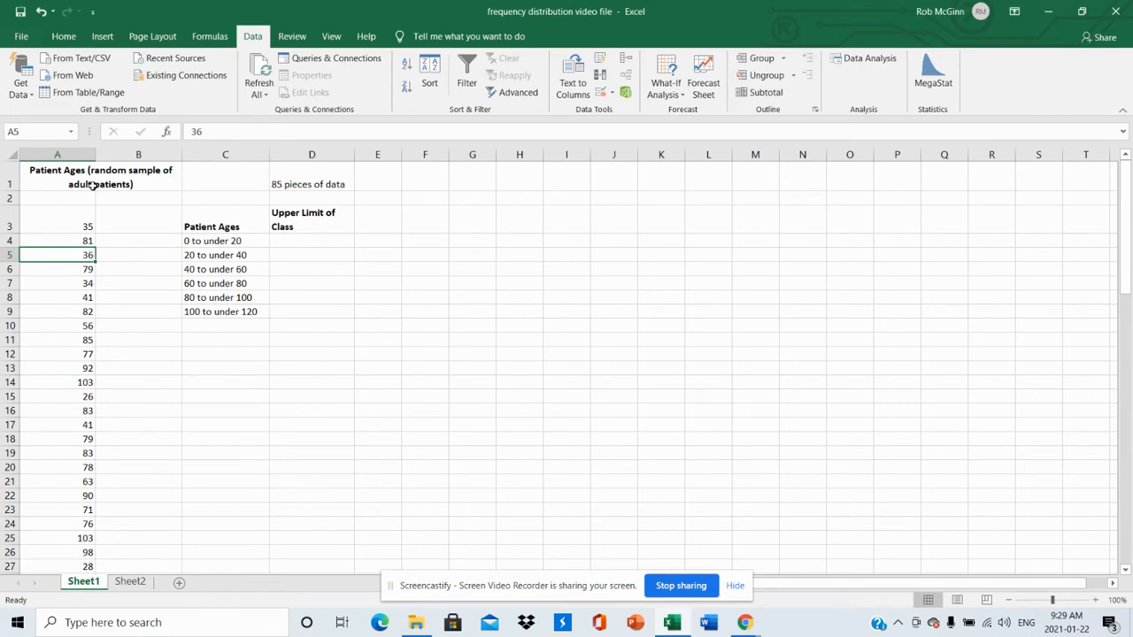
# Step: Remove the word "adult" from the title in A1 so it reads "Patient Ages (random sample of patients)"
pyautogui.click(92, 184)
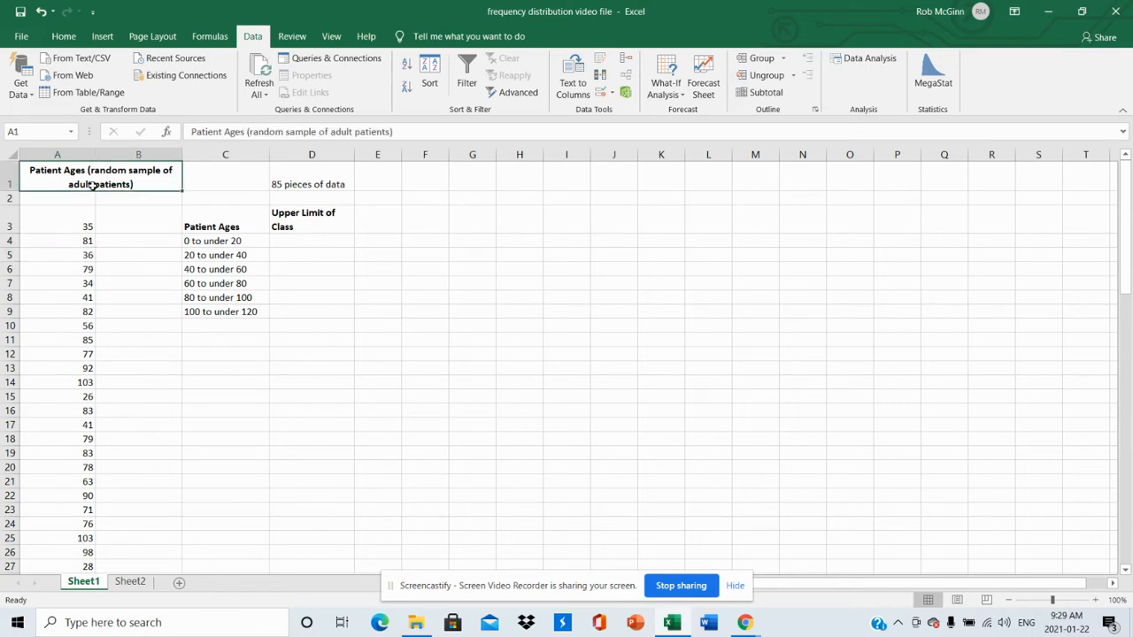
pyautogui.click(353, 131)
pyautogui.press('BackSpace')
pyautogui.press('BackSpace')
pyautogui.press('BackSpace')
pyautogui.press('BackSpace')
pyautogui.press('BackSpace')
pyautogui.press('BackSpace')
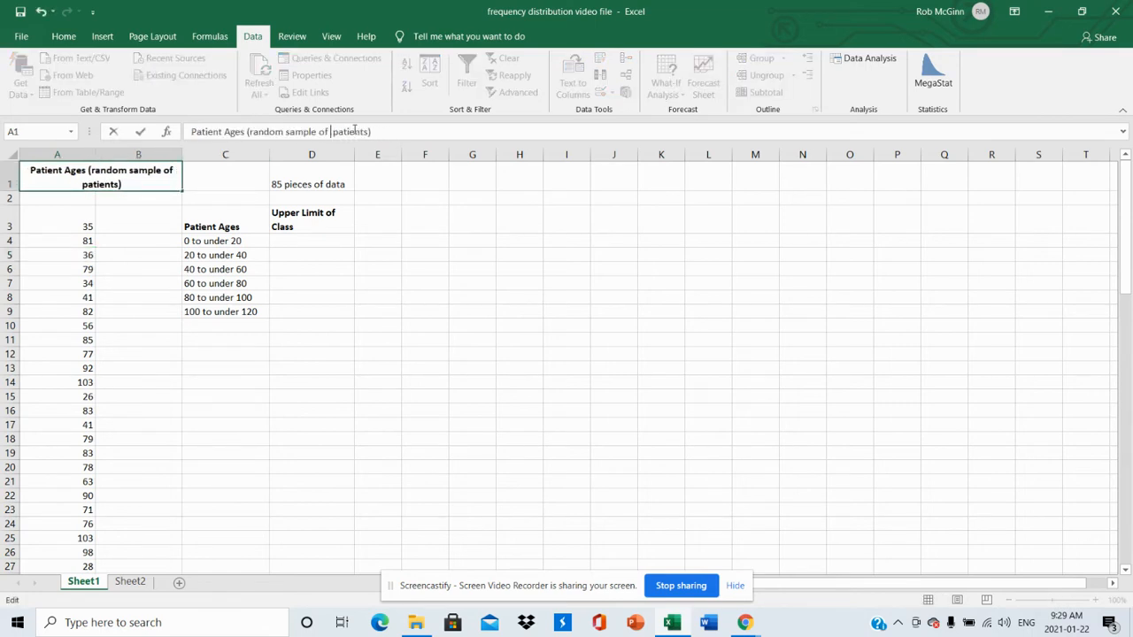
pyautogui.press('BackSpace')
pyautogui.click(78, 222)
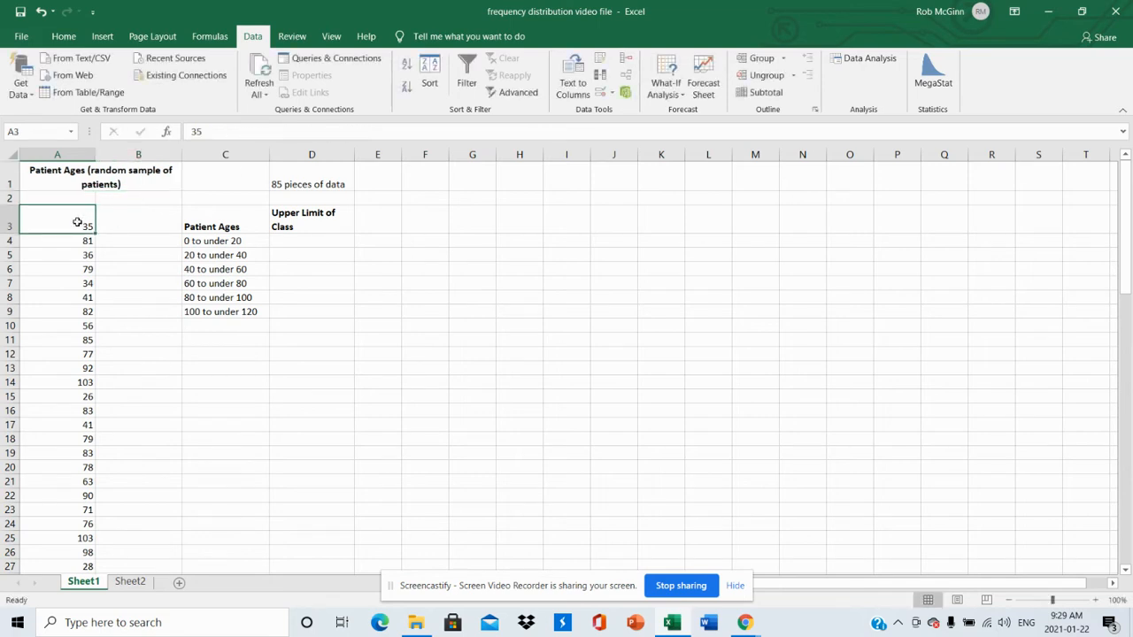
# Step: Look through the whole list of patient ages in column A down to the last entry and return to the title
pyautogui.press('Down')
pyautogui.press('Down')
pyautogui.press('Down')
pyautogui.press('Down')
pyautogui.press('Down')
pyautogui.press('Down')
pyautogui.press('Down')
pyautogui.press('Down')
pyautogui.press('Down')
pyautogui.press('Down')
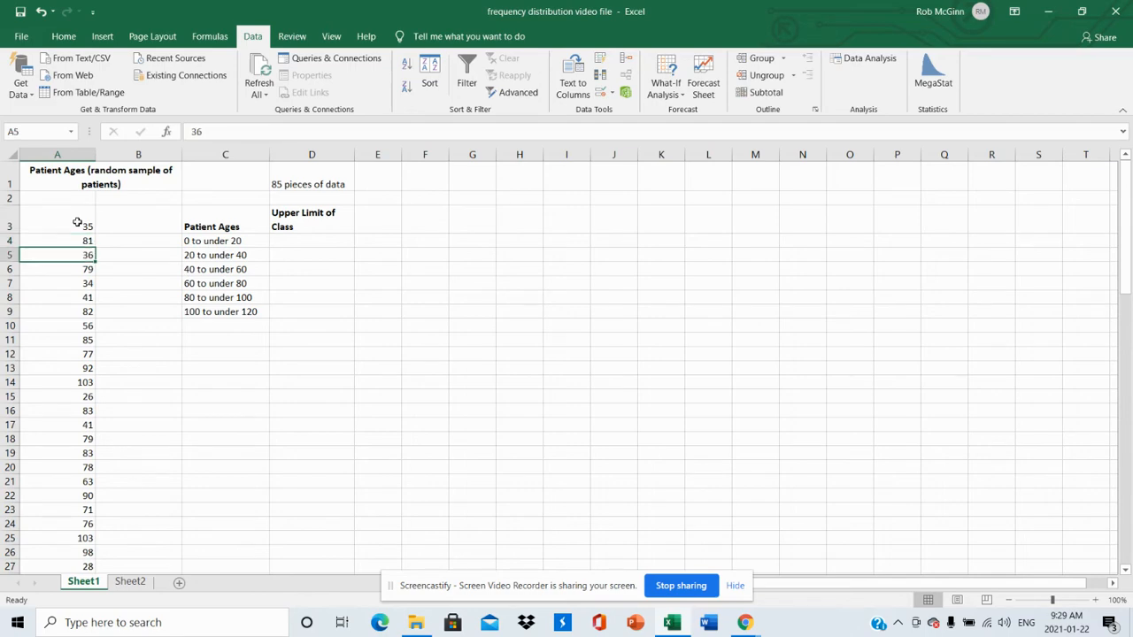
pyautogui.press('Down')
pyautogui.press('Down')
pyautogui.press('Down')
pyautogui.press('Down')
pyautogui.press('Down')
pyautogui.press('Down')
pyautogui.press('Down')
pyautogui.press('Down')
pyautogui.press('Down')
pyautogui.press('Down')
pyautogui.press('Down')
pyautogui.press('Down')
pyautogui.press('Down')
pyautogui.press('Down')
pyautogui.press('Down')
pyautogui.press('Down')
pyautogui.press('Down')
pyautogui.press('Down')
pyautogui.press('Down')
pyautogui.press('Down')
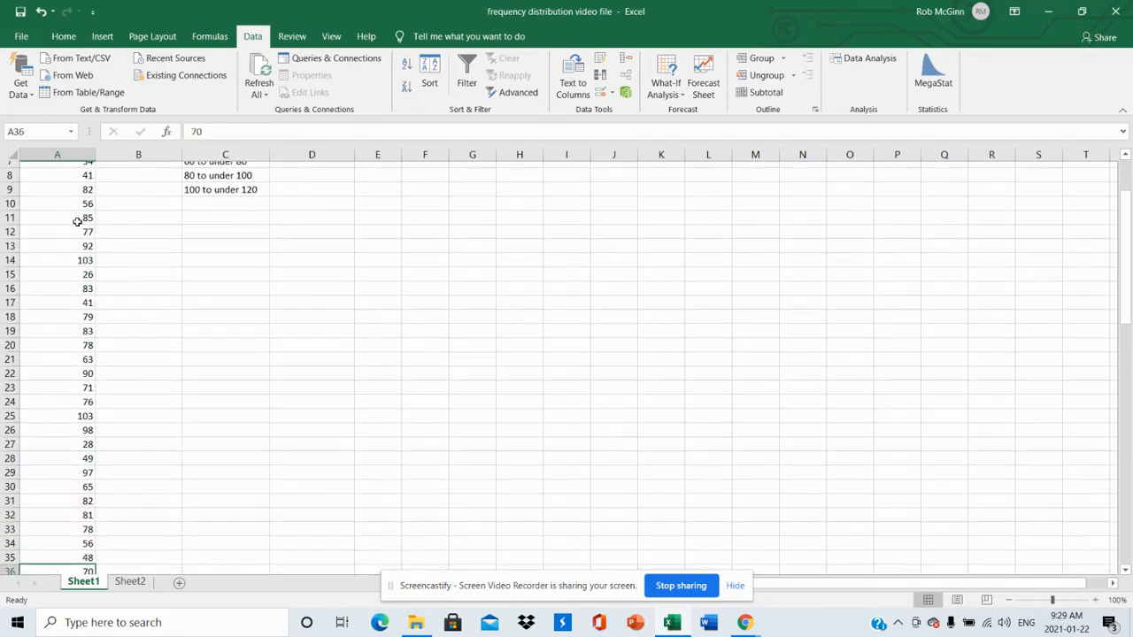
pyautogui.press('Down')
pyautogui.press('Down')
pyautogui.press('Down')
pyautogui.press('Down')
pyautogui.press('Down')
pyautogui.press('Down')
pyautogui.press('Down')
pyautogui.press('Down')
pyautogui.press('Down')
pyautogui.press('Down')
pyautogui.press('Down')
pyautogui.press('Down')
pyautogui.press('Down')
pyautogui.press('Down')
pyautogui.press('Down')
pyautogui.press('Down')
pyautogui.press('Down')
pyautogui.press('Down')
pyautogui.press('Down')
pyautogui.press('Down')
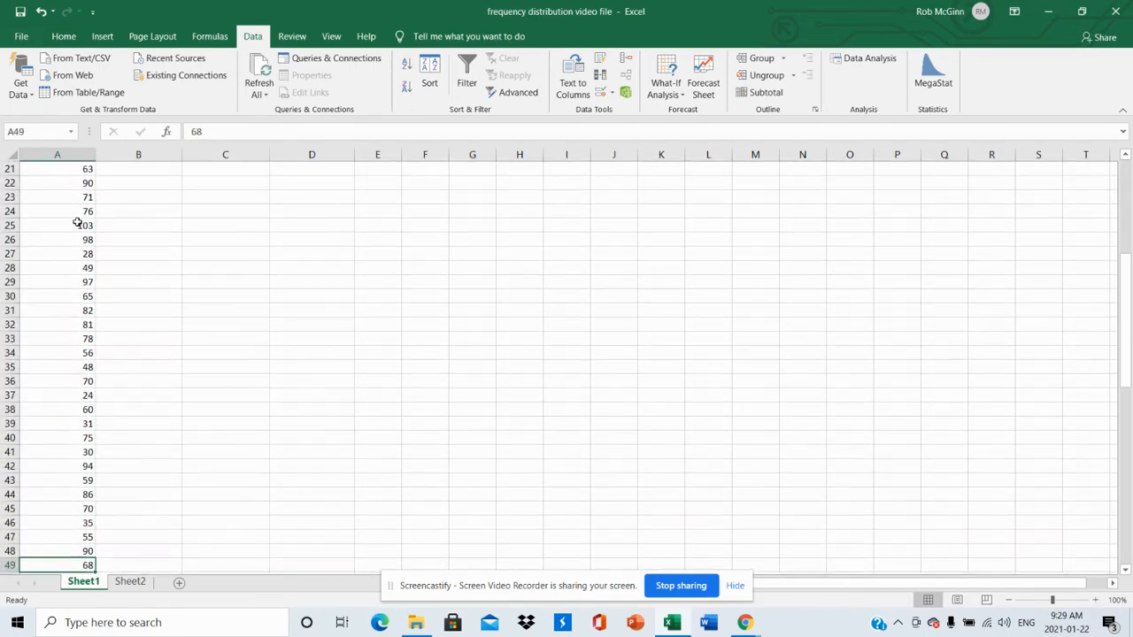
pyautogui.press('Down')
pyautogui.press('Down')
pyautogui.press('Down')
pyautogui.press('Down')
pyautogui.press('Down')
pyautogui.press('Down')
pyautogui.press('Down')
pyautogui.press('Down')
pyautogui.press('Down')
pyautogui.press('Down')
pyautogui.press('Down')
pyautogui.press('Down')
pyautogui.press('Down')
pyautogui.press('Down')
pyautogui.press('Down')
pyautogui.press('Up')
pyautogui.press('Up')
pyautogui.press('Up')
pyautogui.press('Up')
pyautogui.press('Up')
pyautogui.press('Up')
pyautogui.press('Up')
pyautogui.press('Up')
pyautogui.press('Up')
pyautogui.press('Up')
pyautogui.press('Up')
pyautogui.press('Up')
pyautogui.press('Up')
pyautogui.press('Up')
pyautogui.press('Up')
pyautogui.press('Up')
pyautogui.press('Up')
pyautogui.press('Up')
pyautogui.press('Up')
pyautogui.press('Up')
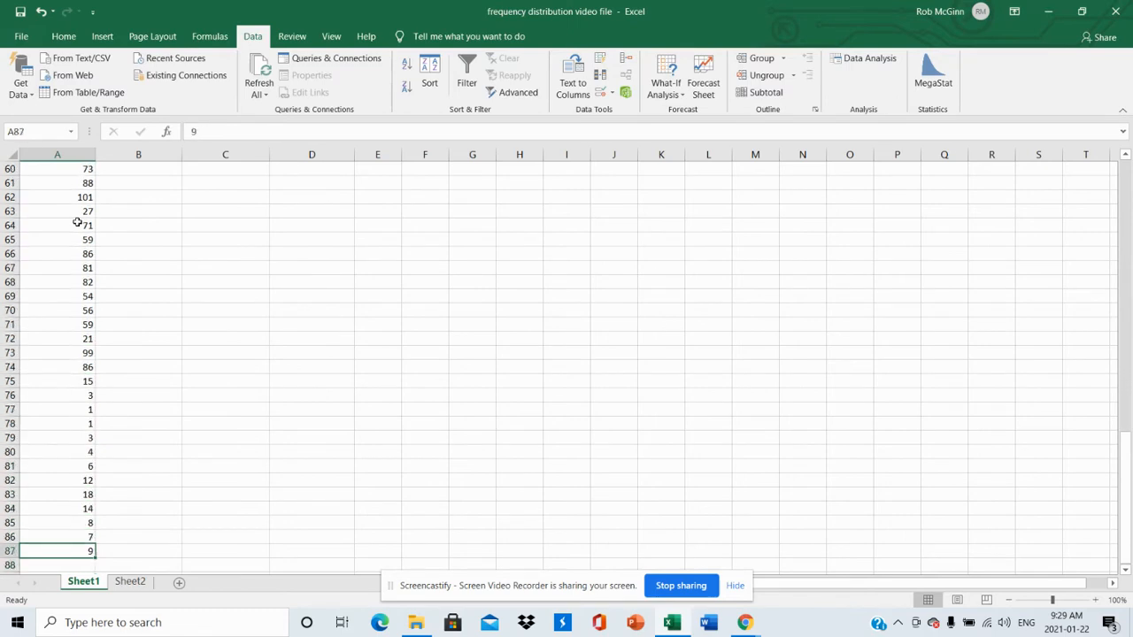
pyautogui.press('Up')
pyautogui.press('Up')
pyautogui.press('Up')
pyautogui.press('Up')
pyautogui.press('Up')
pyautogui.press('Up')
pyautogui.press('Up')
pyautogui.press('Up')
pyautogui.press('Up')
pyautogui.press('Up')
pyautogui.press('Up')
pyautogui.press('Up')
pyautogui.press('Up')
pyautogui.press('Up')
pyautogui.press('Up')
pyautogui.press('Up')
pyautogui.press('Up')
pyautogui.press('Up')
pyautogui.press('Up')
pyautogui.press('Up')
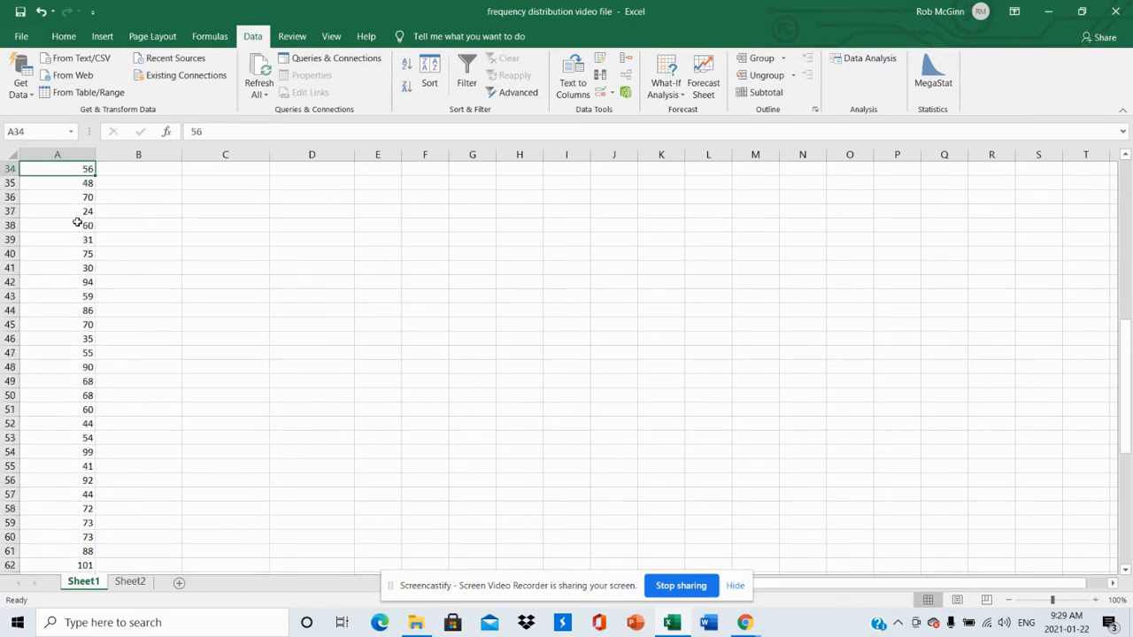
pyautogui.press('Up')
pyautogui.press('Up')
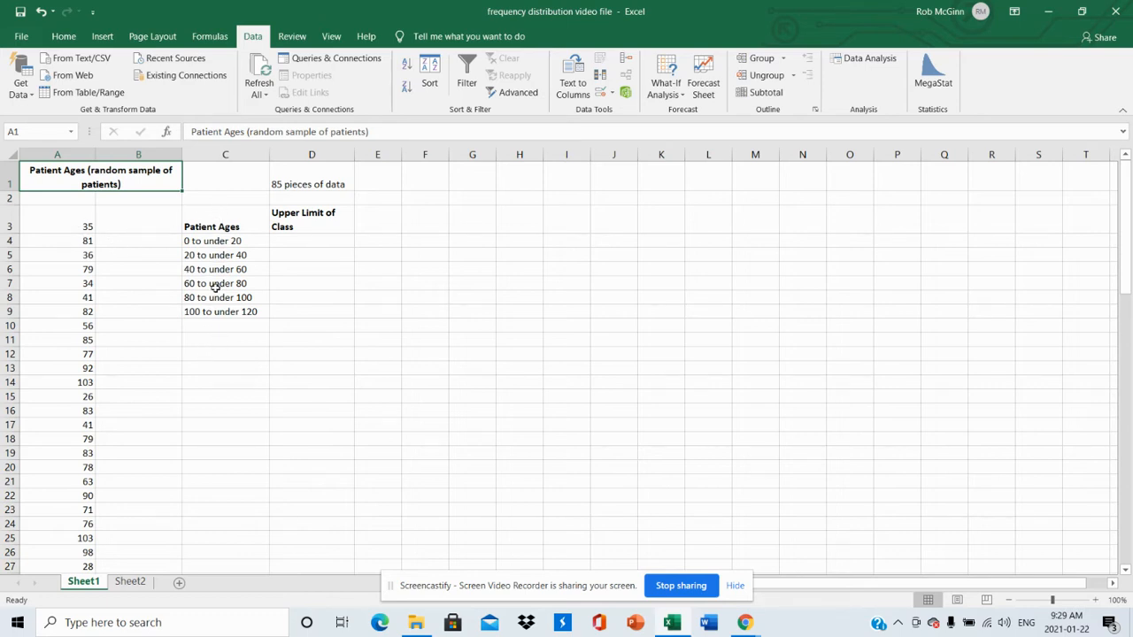
# Step: Sort the patient ages in A3:A87 from smallest to largest
pyautogui.click(80, 216)
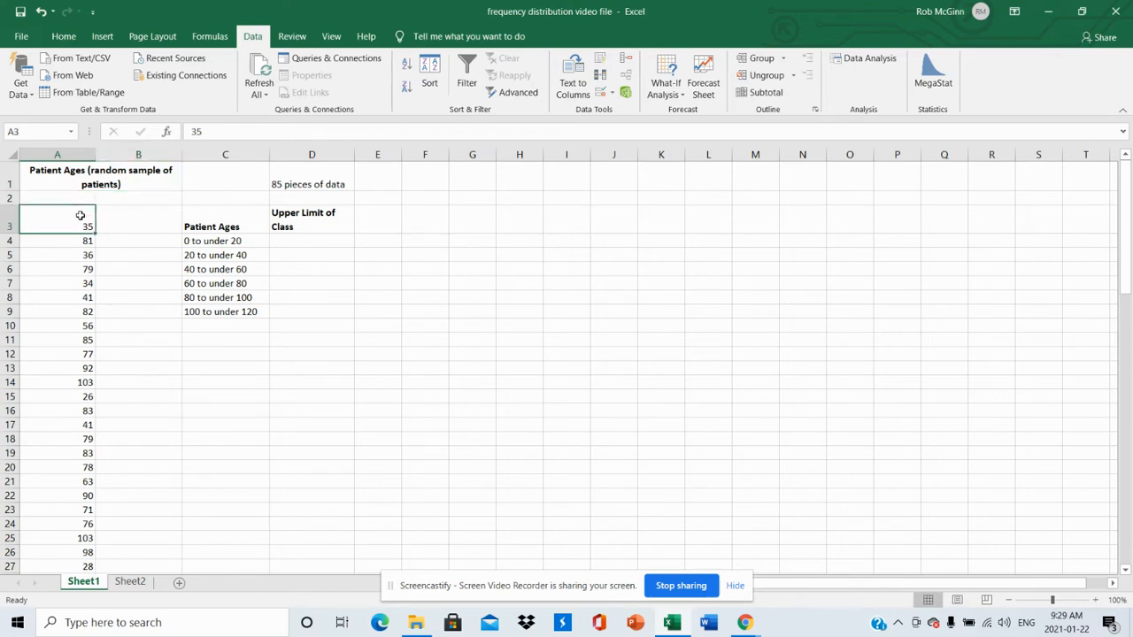
pyautogui.moveTo(81, 221); pyautogui.dragTo(60, 496)
pyautogui.click(70, 43)
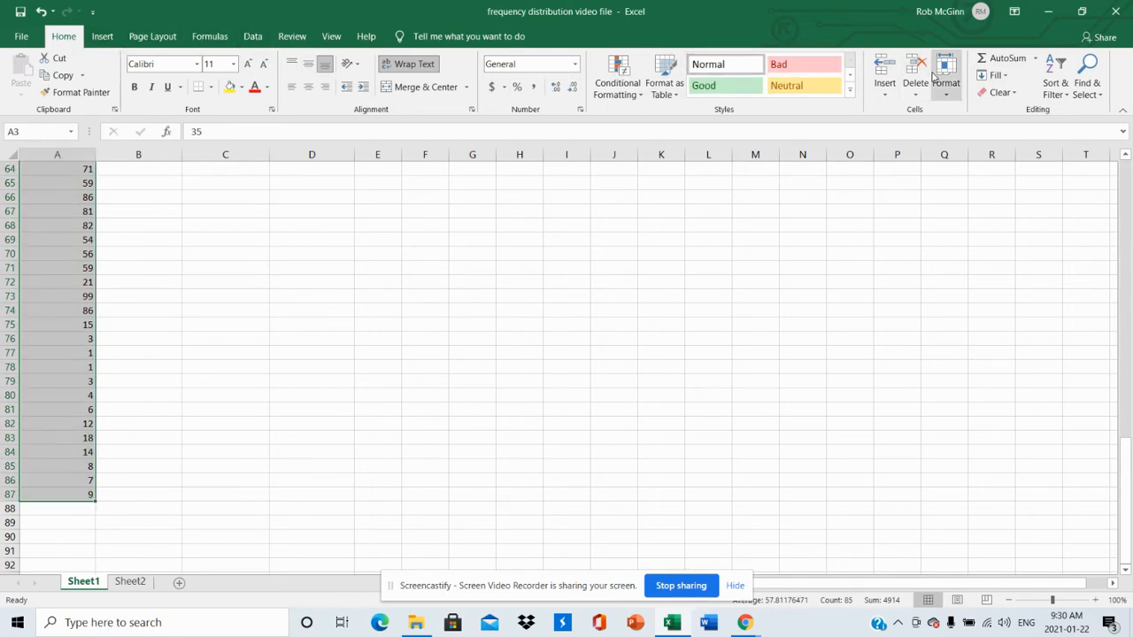
pyautogui.click(1066, 73)
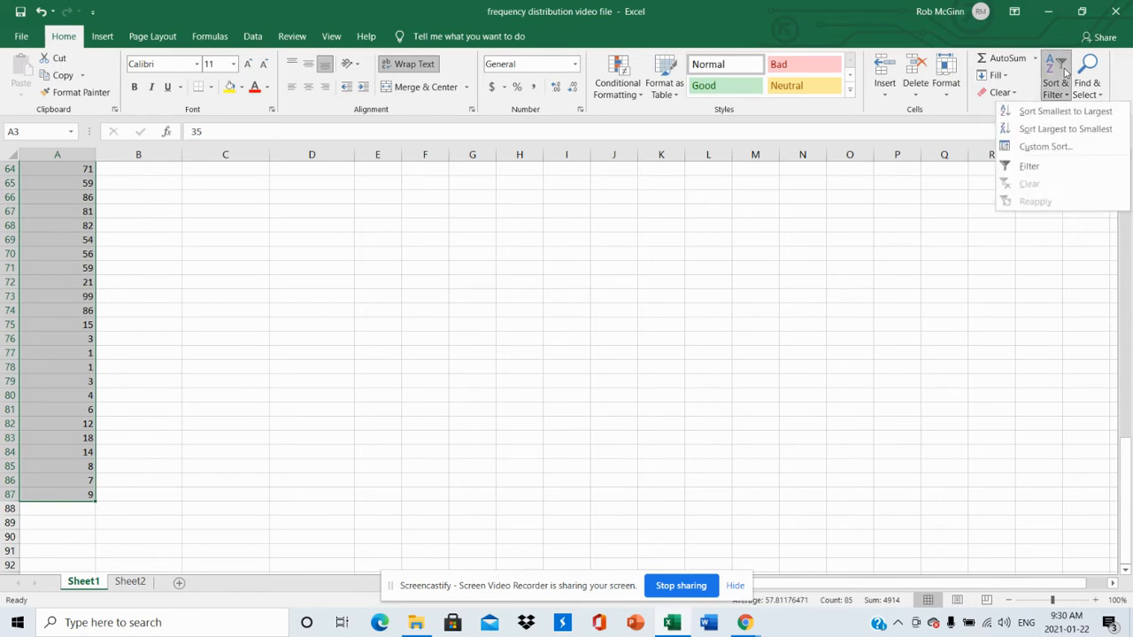
pyautogui.click(1062, 113)
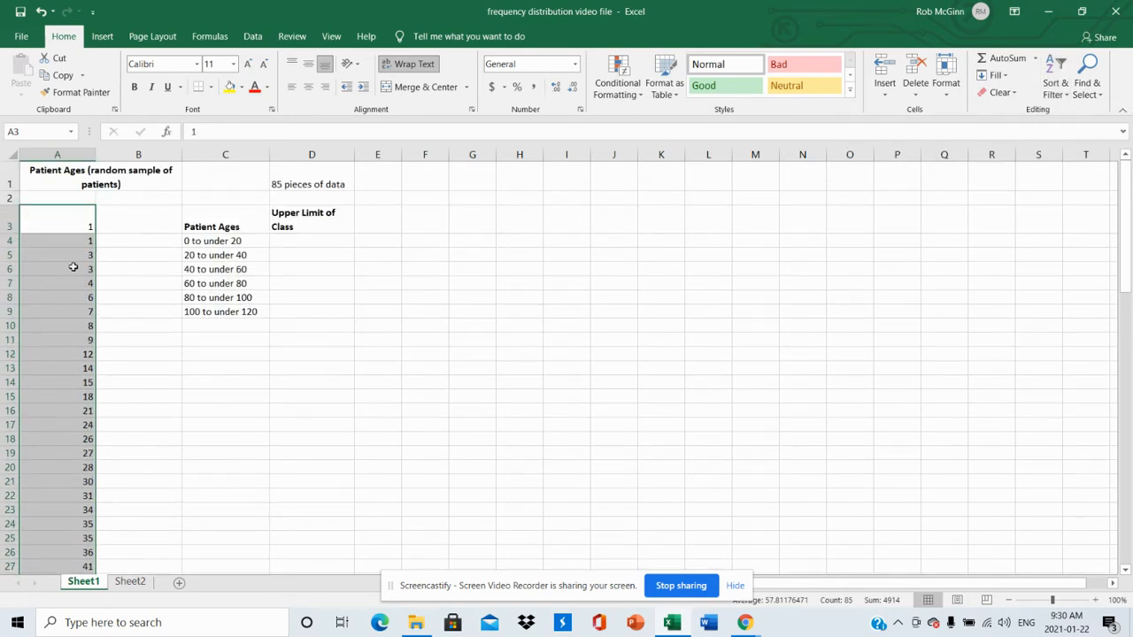
pyautogui.click(66, 222)
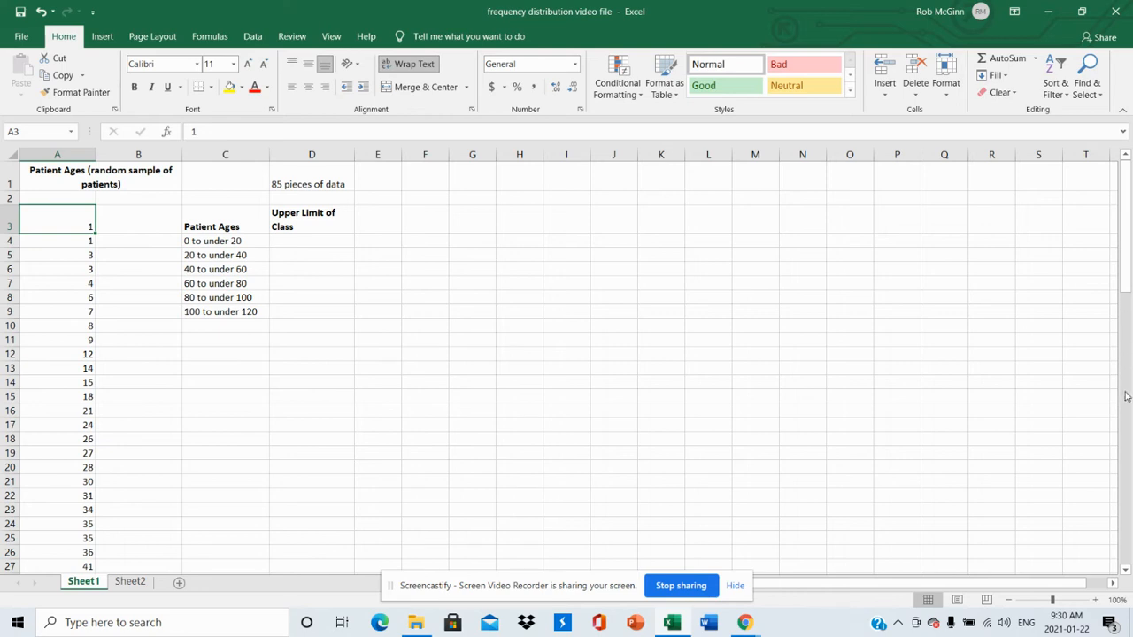
# Step: Center the "Upper Limit of Class" heading in cell D3
pyautogui.click(1126, 439)
pyautogui.click(1125, 454)
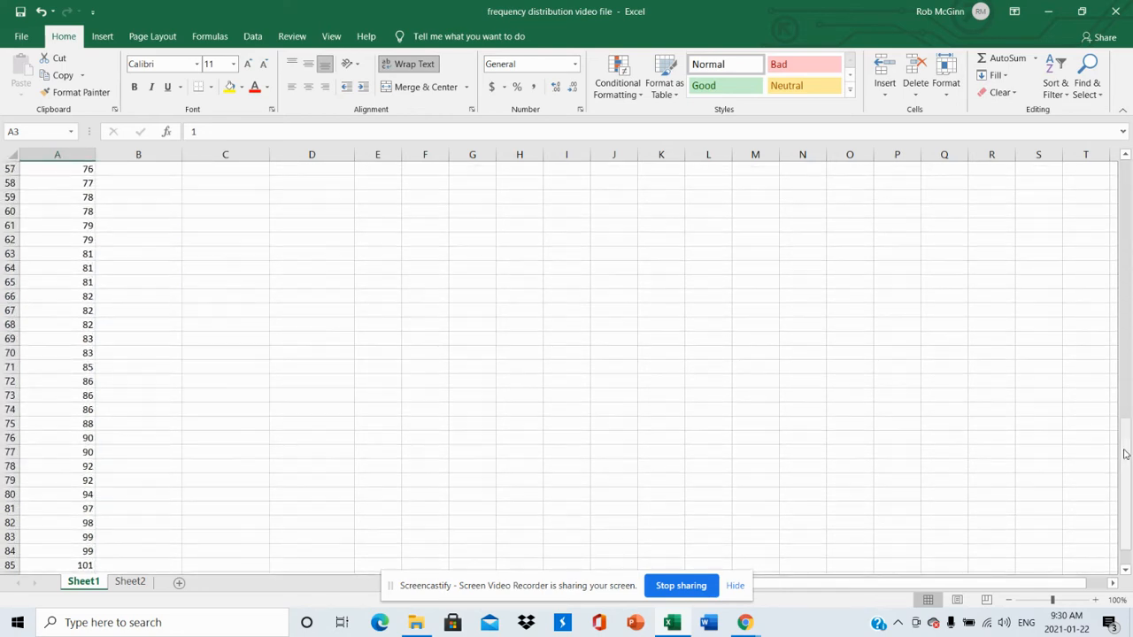
pyautogui.moveTo(1125, 454); pyautogui.dragTo(1130, 190)
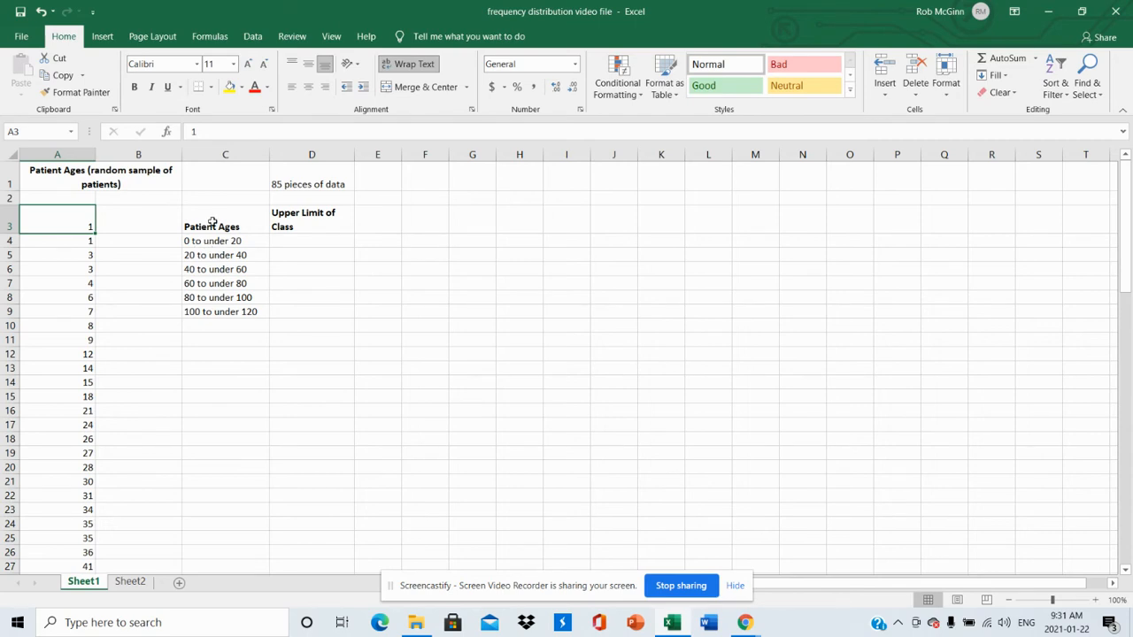
pyautogui.click(316, 229)
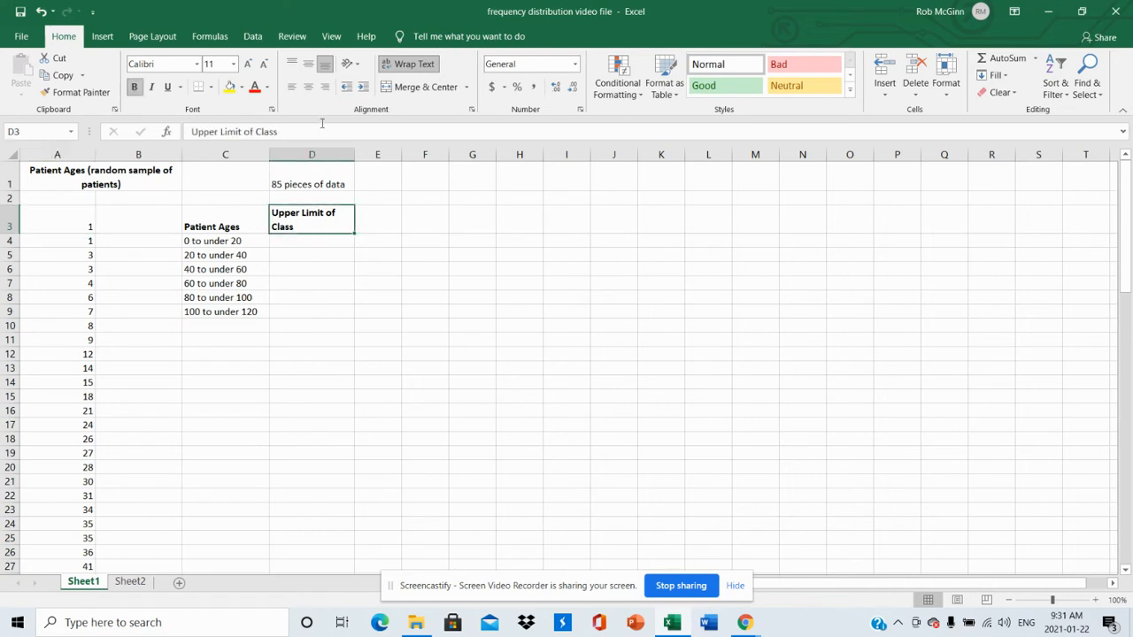
pyautogui.click(309, 88)
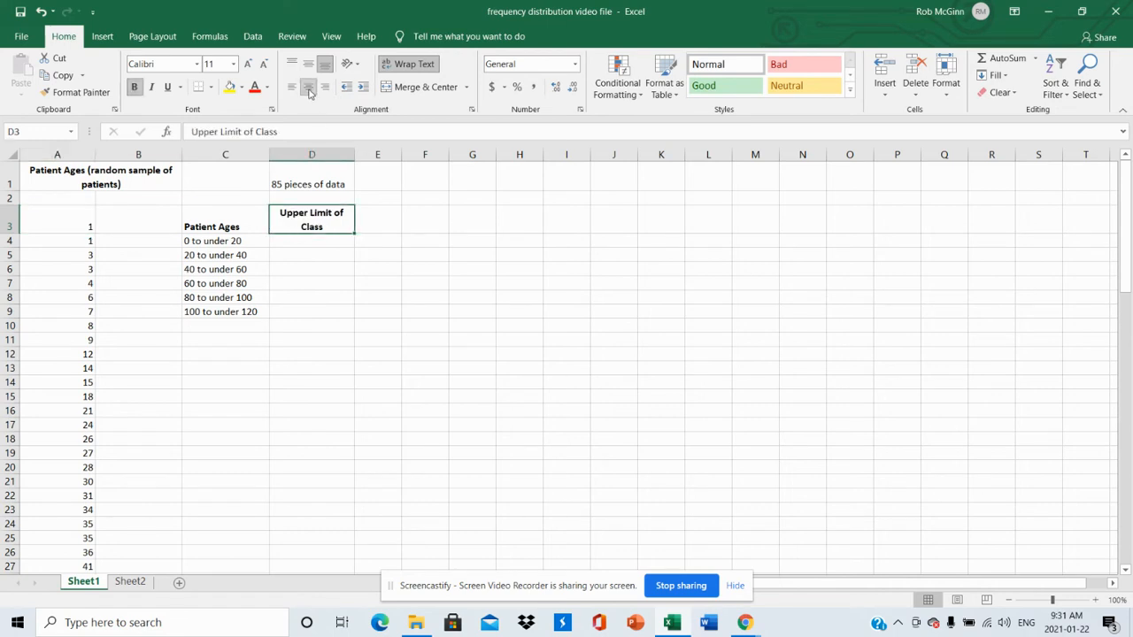
# Step: Enter the class upper limits 19, 39, 59, 79, 99 and 119 in cells D4 to D9
pyautogui.click(299, 242)
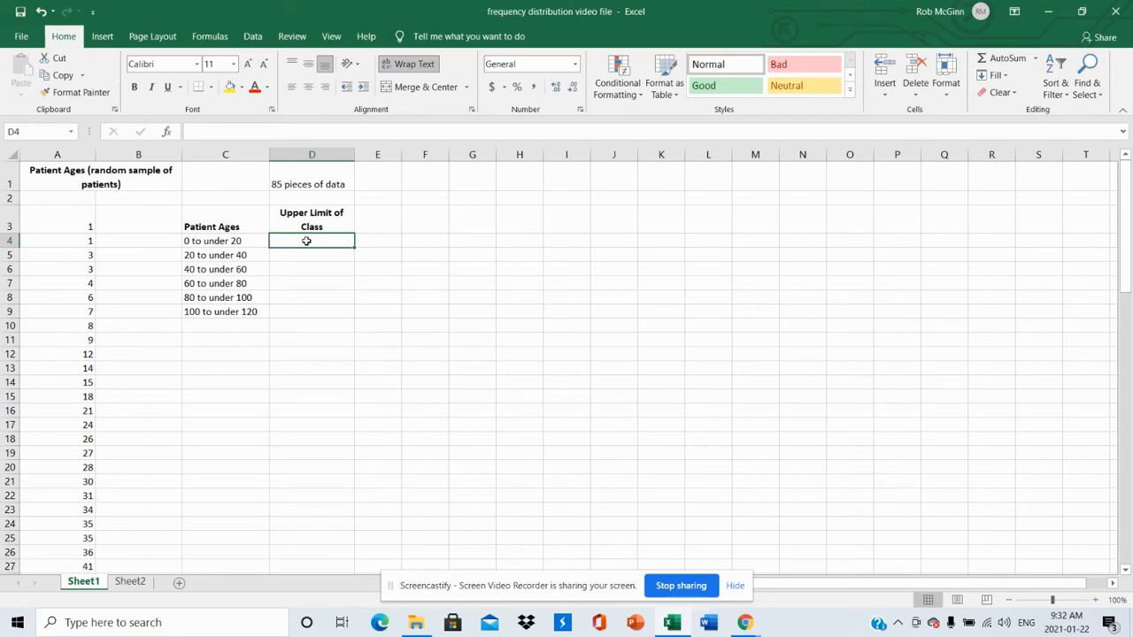
pyautogui.write('1')
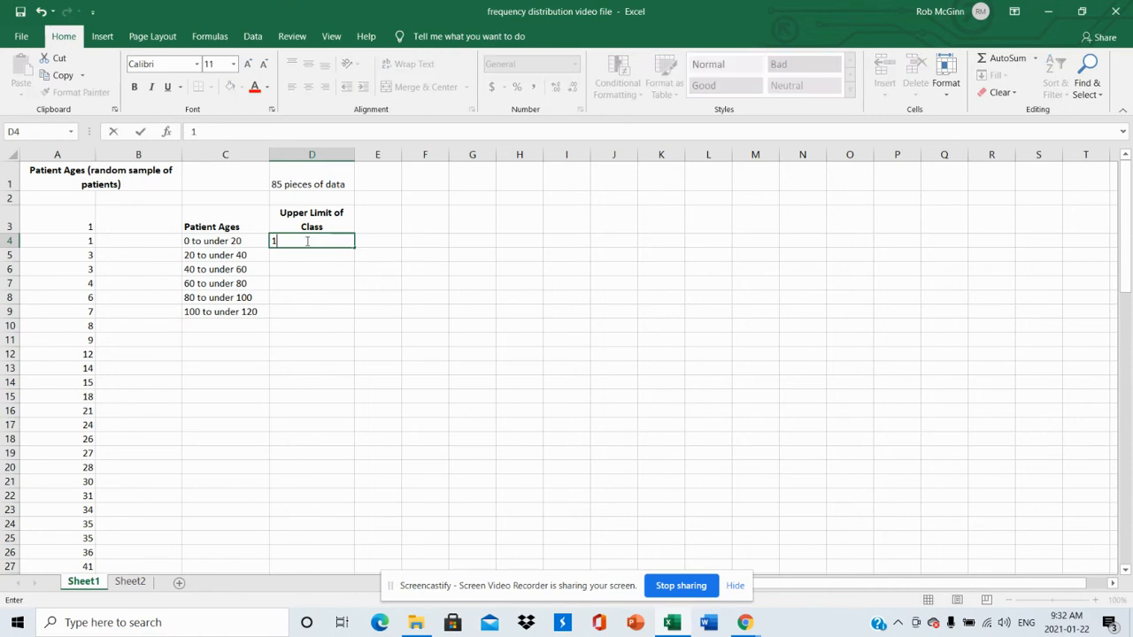
pyautogui.write('9')
pyautogui.press('Return')
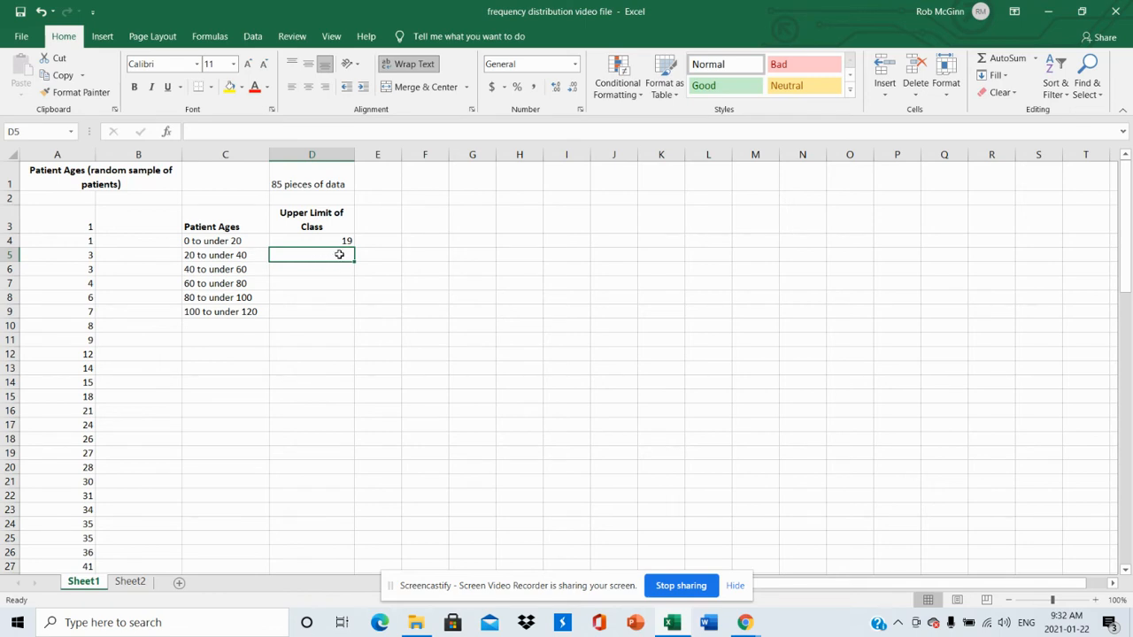
pyautogui.write('39')
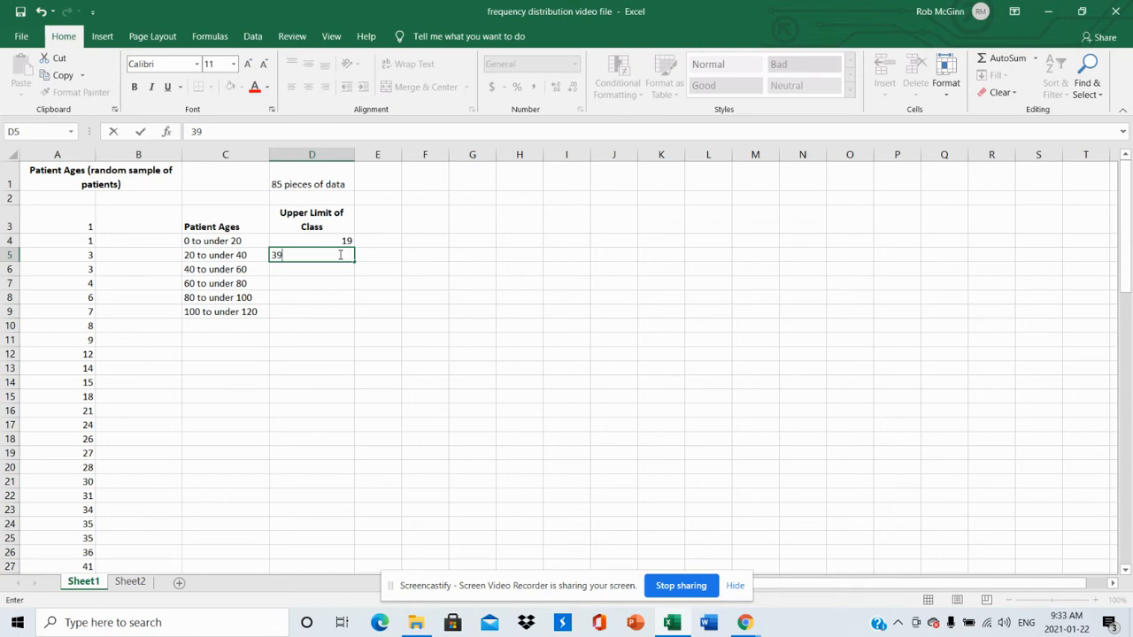
pyautogui.press('Return')
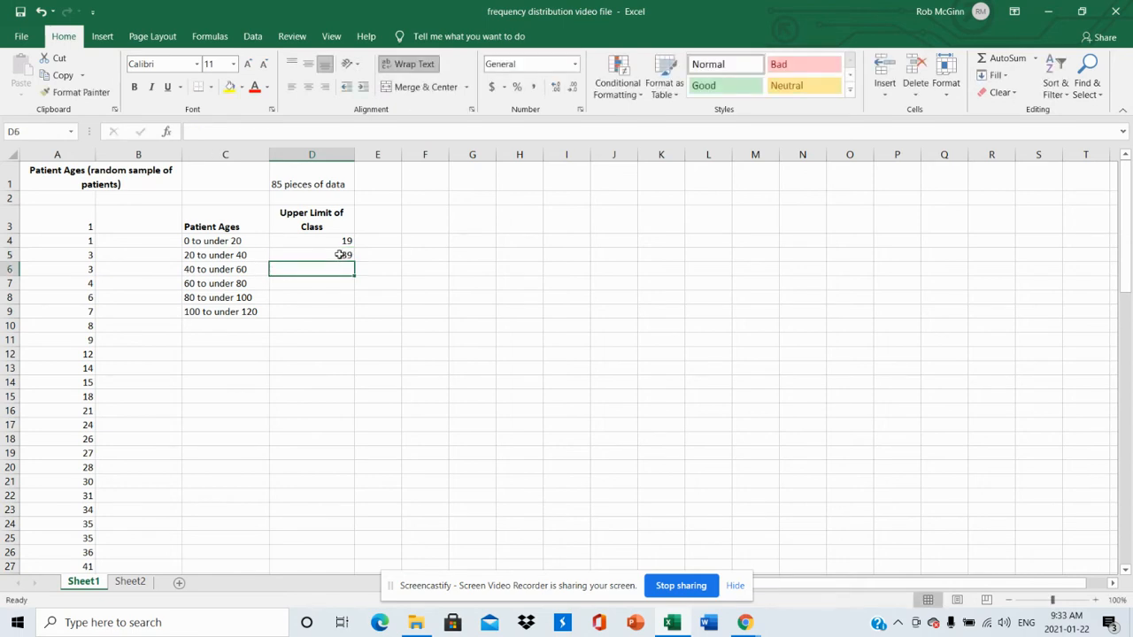
pyautogui.write('59')
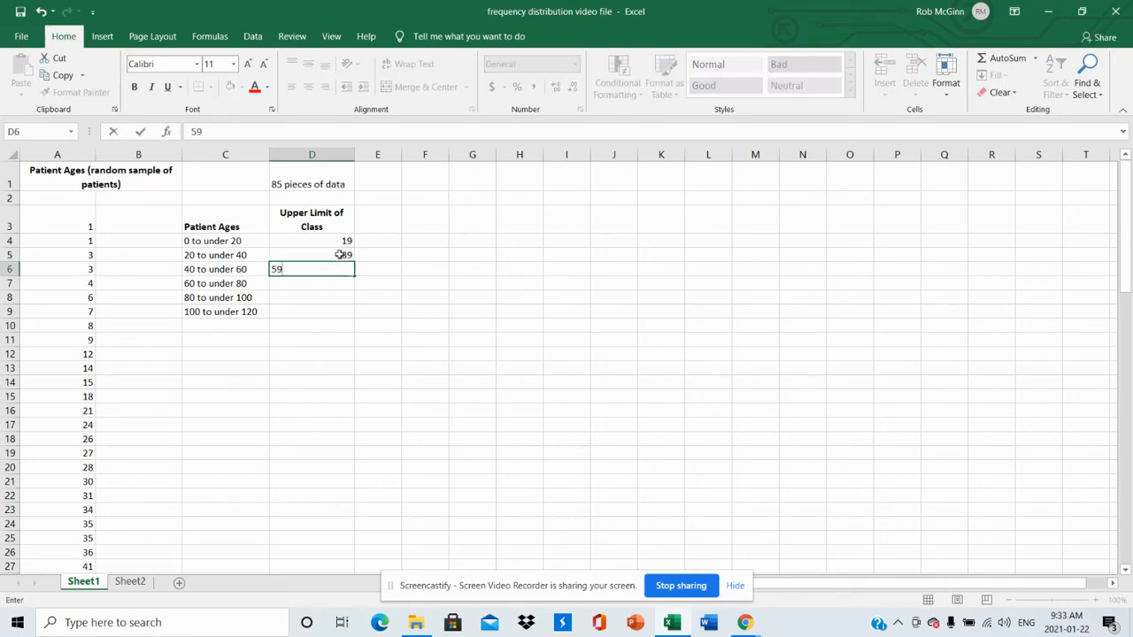
pyautogui.press('Return')
pyautogui.write('79')
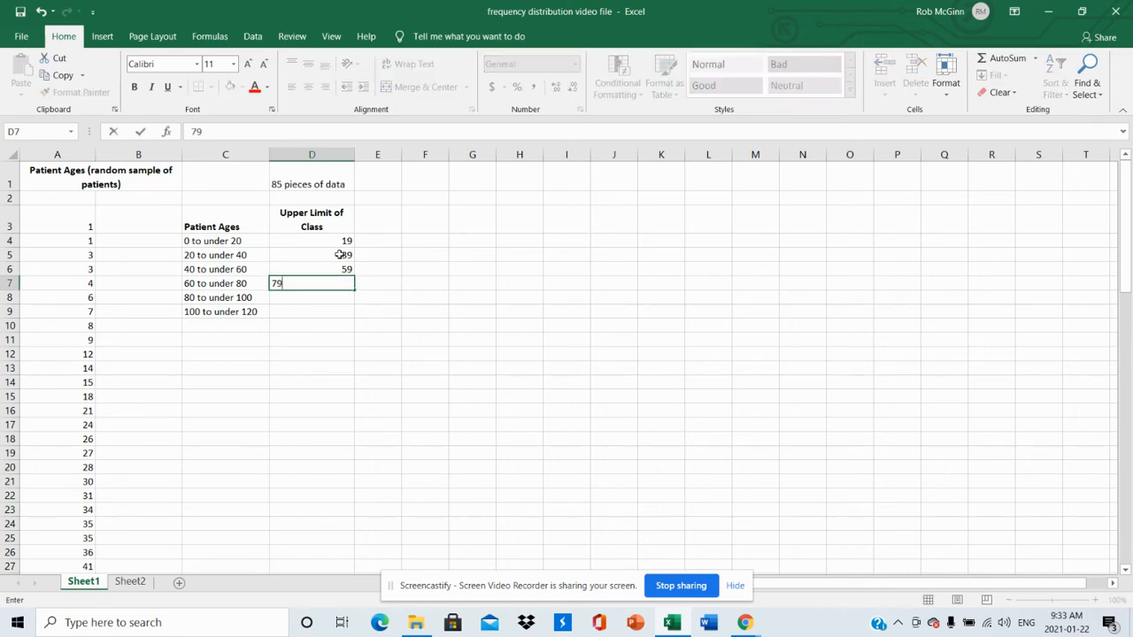
pyautogui.press('Return')
pyautogui.write('99')
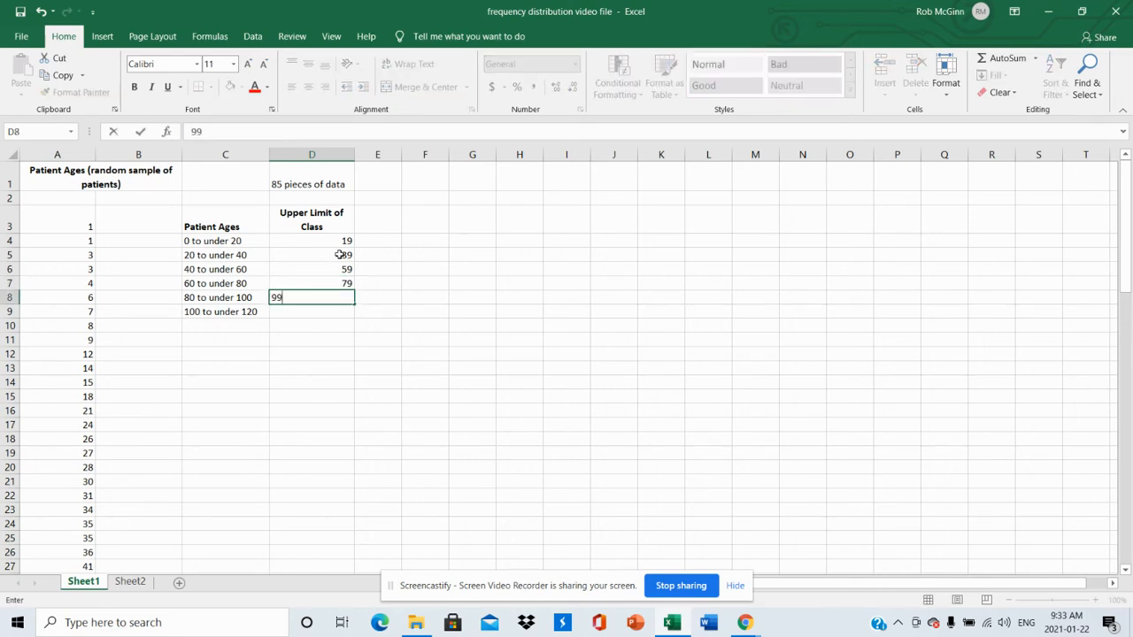
pyautogui.press('Return')
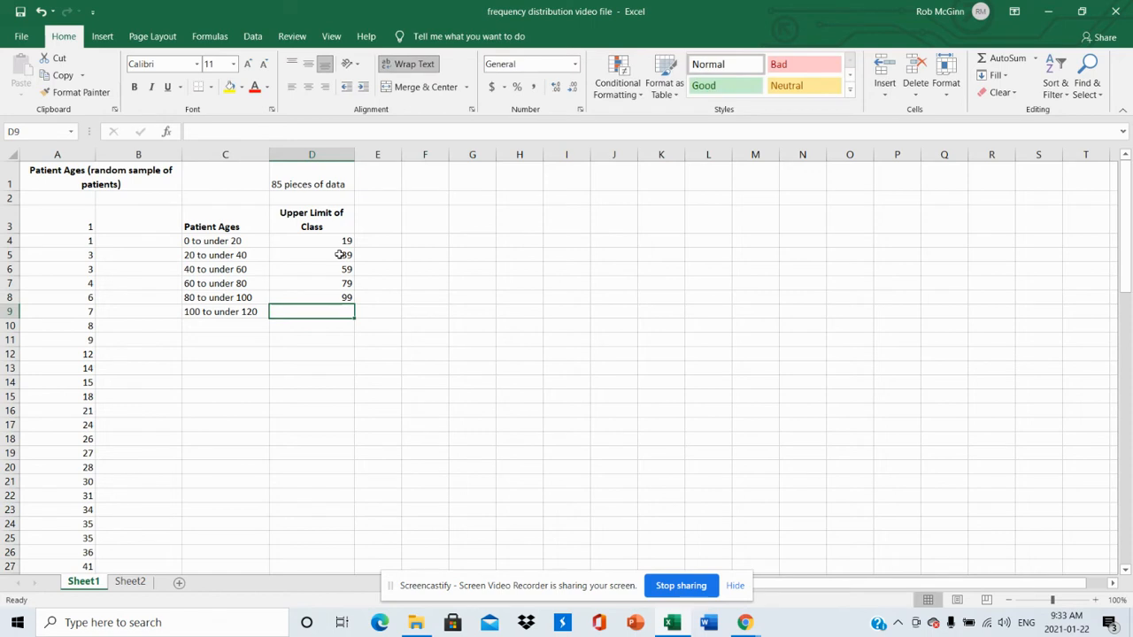
pyautogui.write('119')
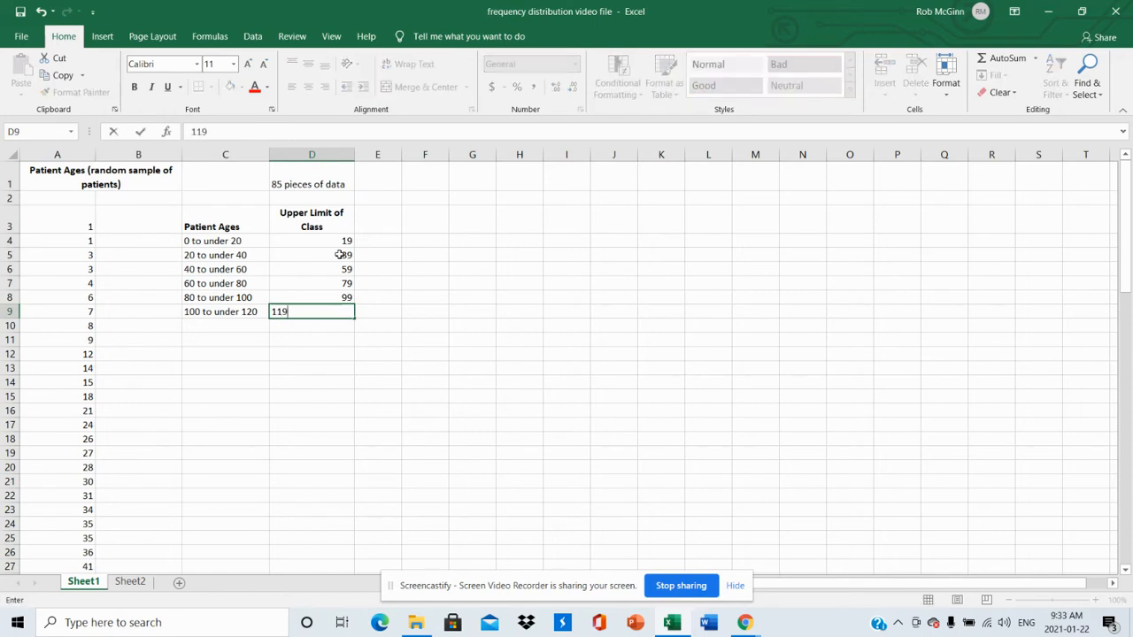
pyautogui.press('Tab')
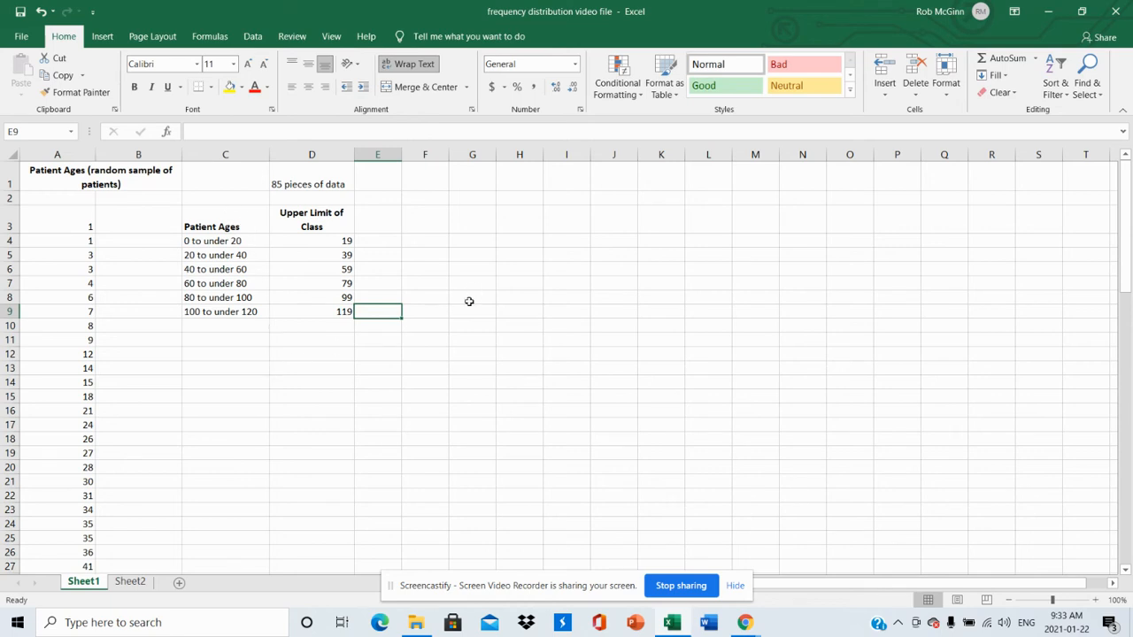
# Step: Start the Histogram tool from the Data Analysis add-in
pyautogui.click(429, 226)
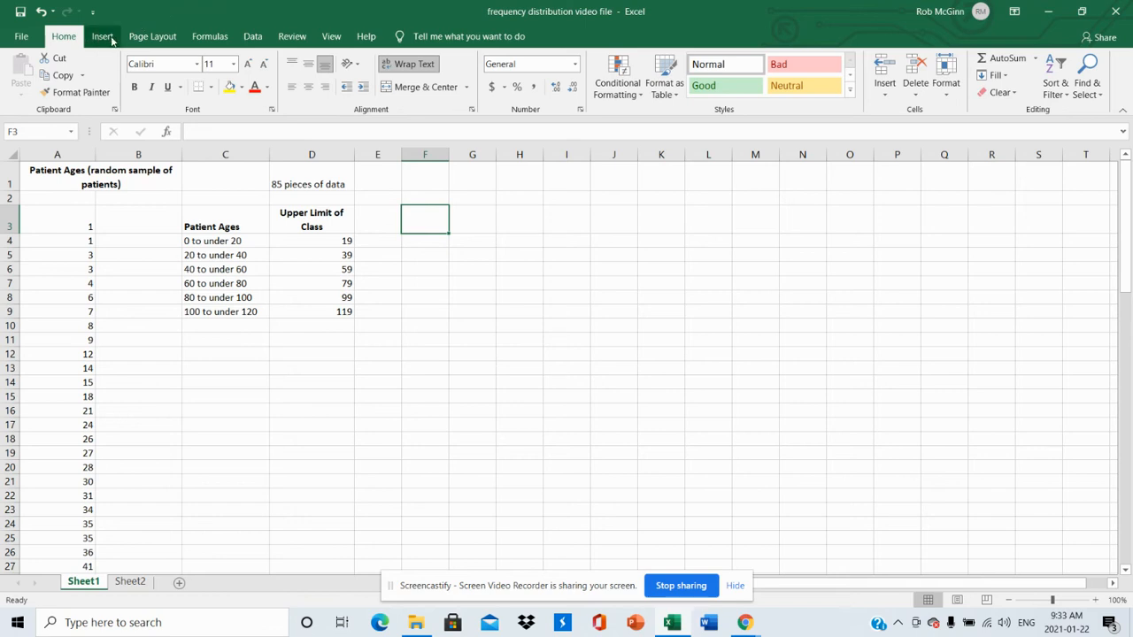
pyautogui.click(254, 36)
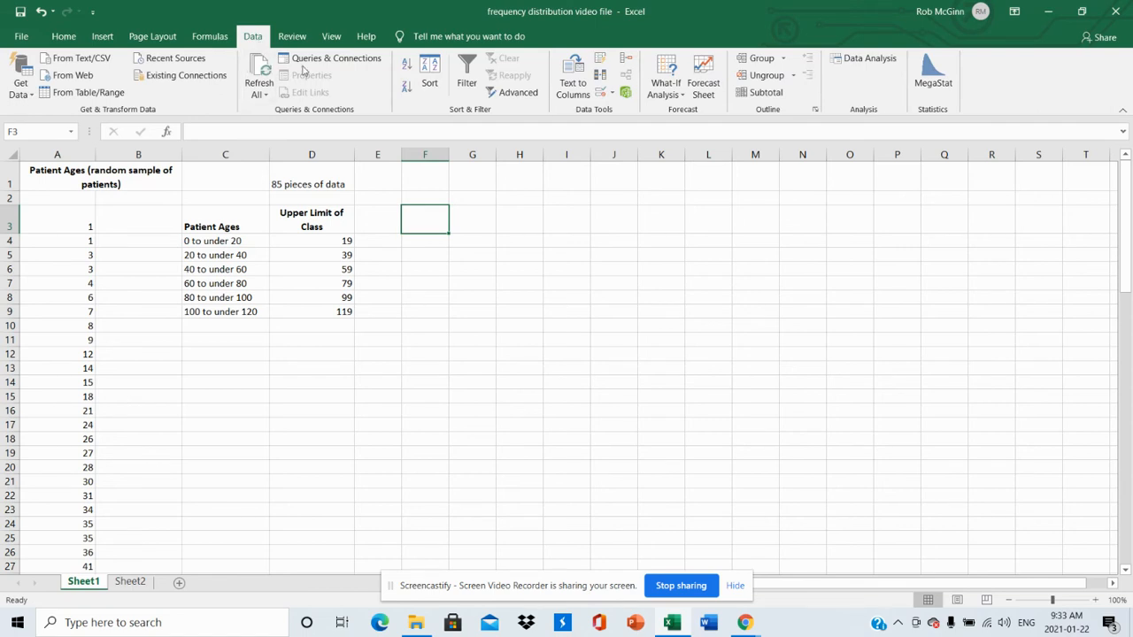
pyautogui.click(869, 58)
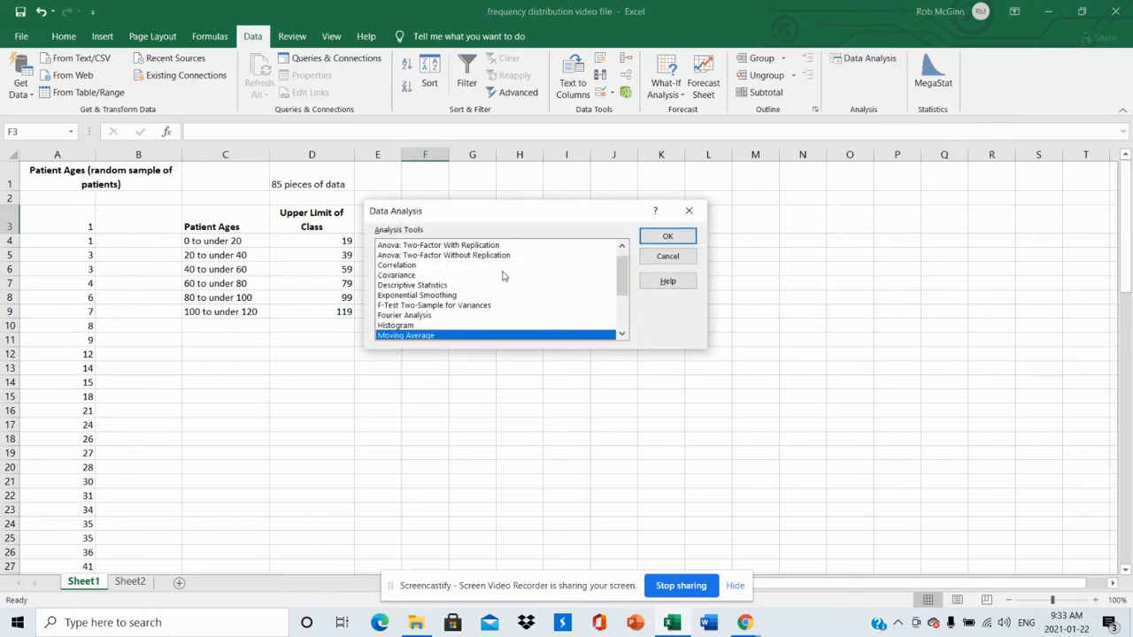
pyautogui.click(622, 246)
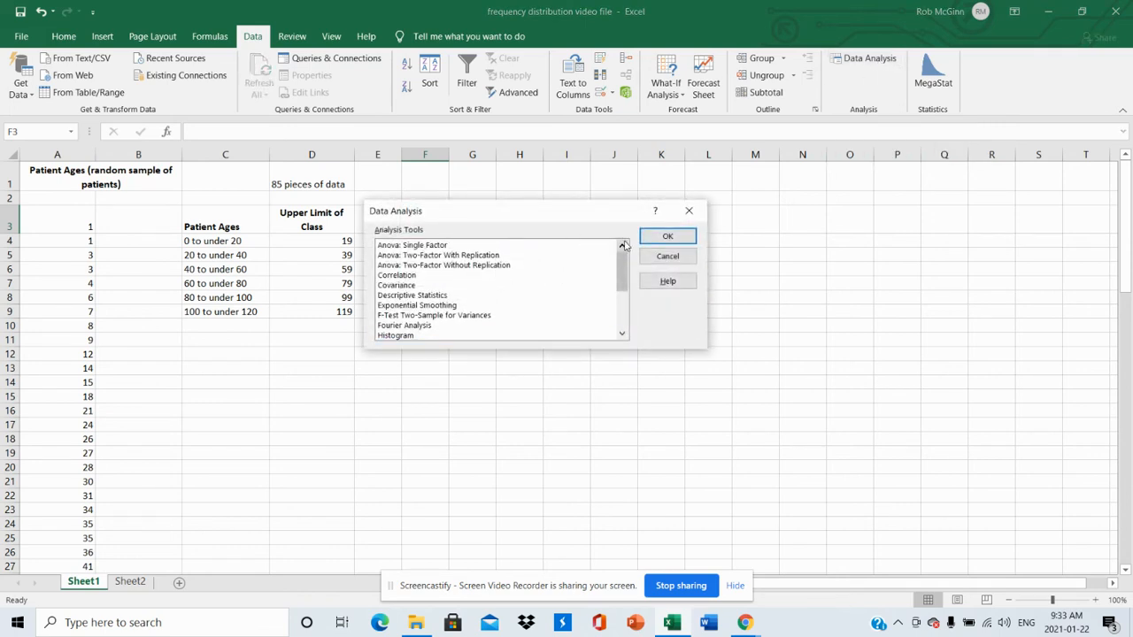
pyautogui.click(398, 336)
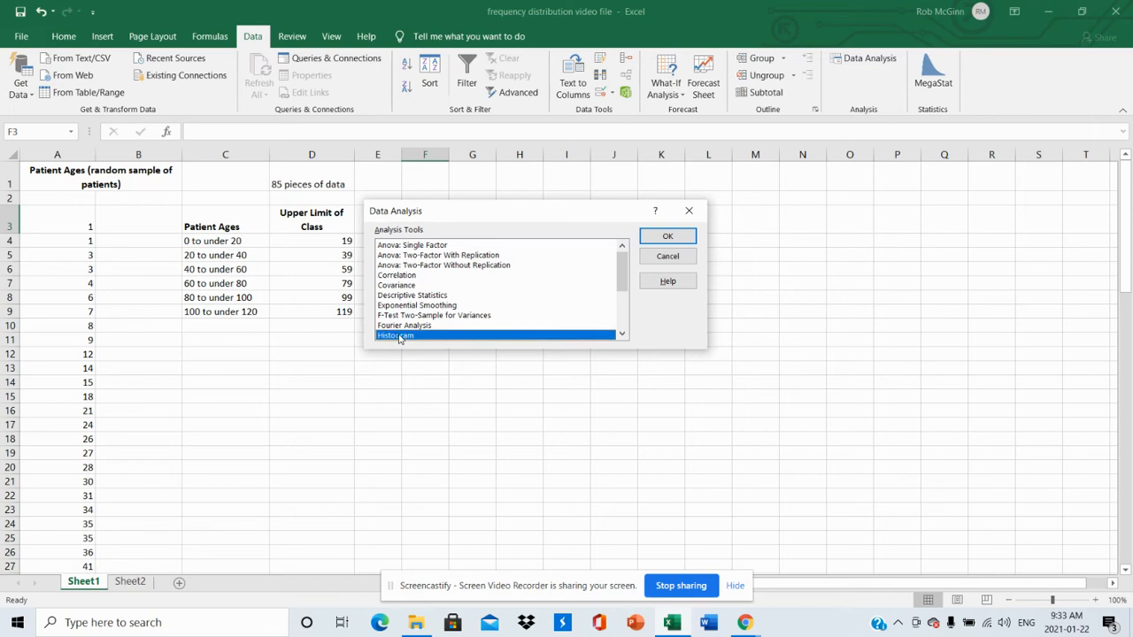
pyautogui.click(669, 237)
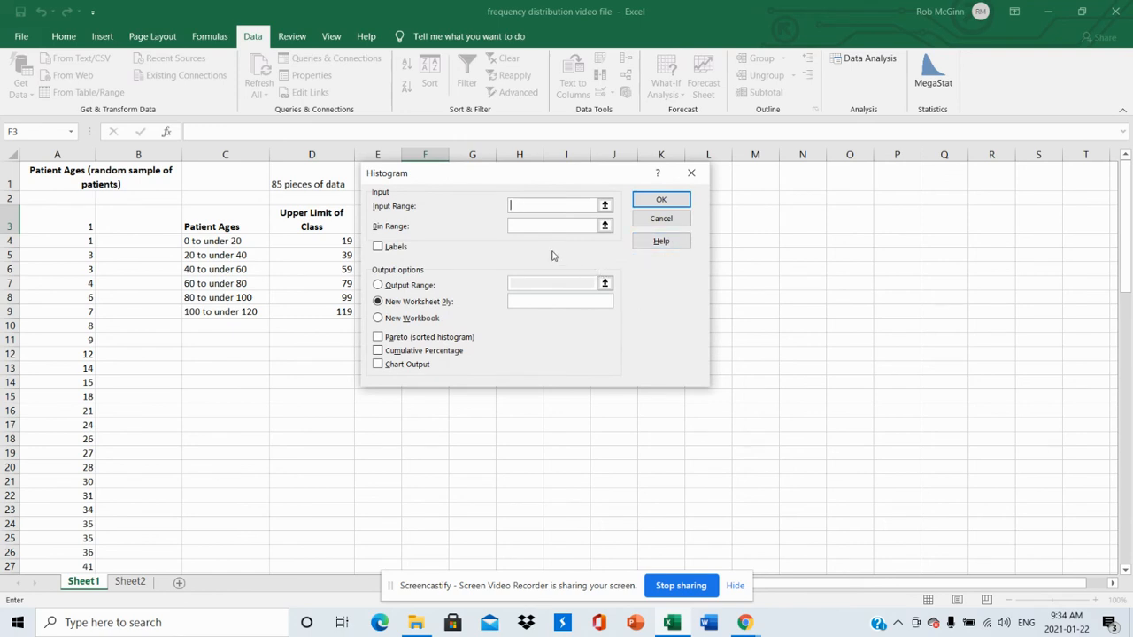
# Step: Set the histogram's input range to the patient ages in A3:A87
pyautogui.click(604, 205)
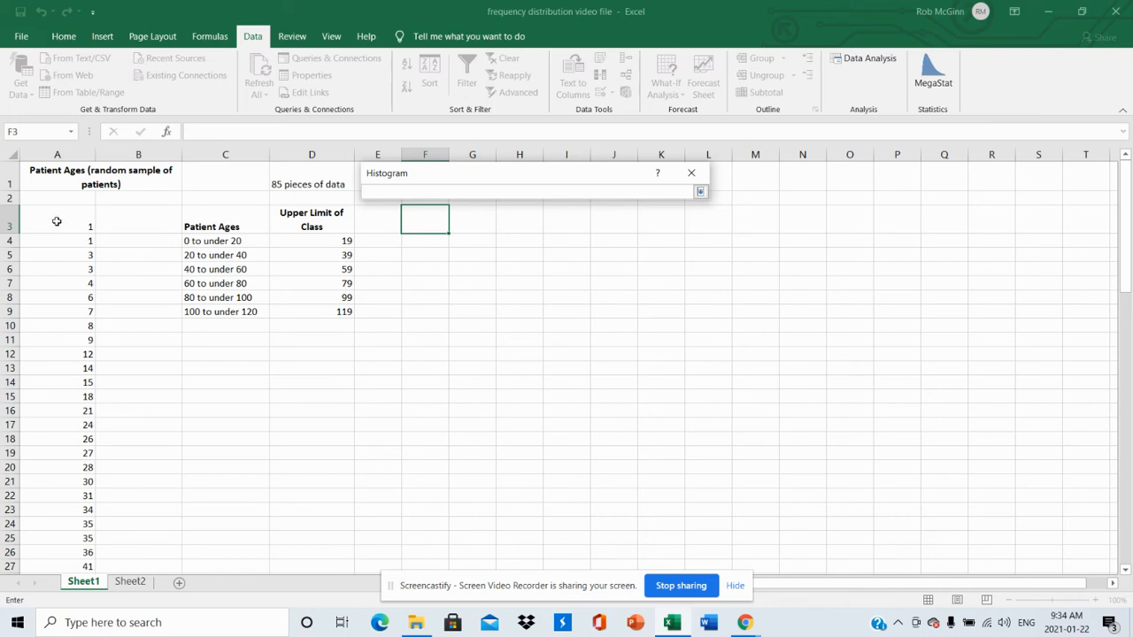
pyautogui.moveTo(56, 220); pyautogui.dragTo(52, 542)
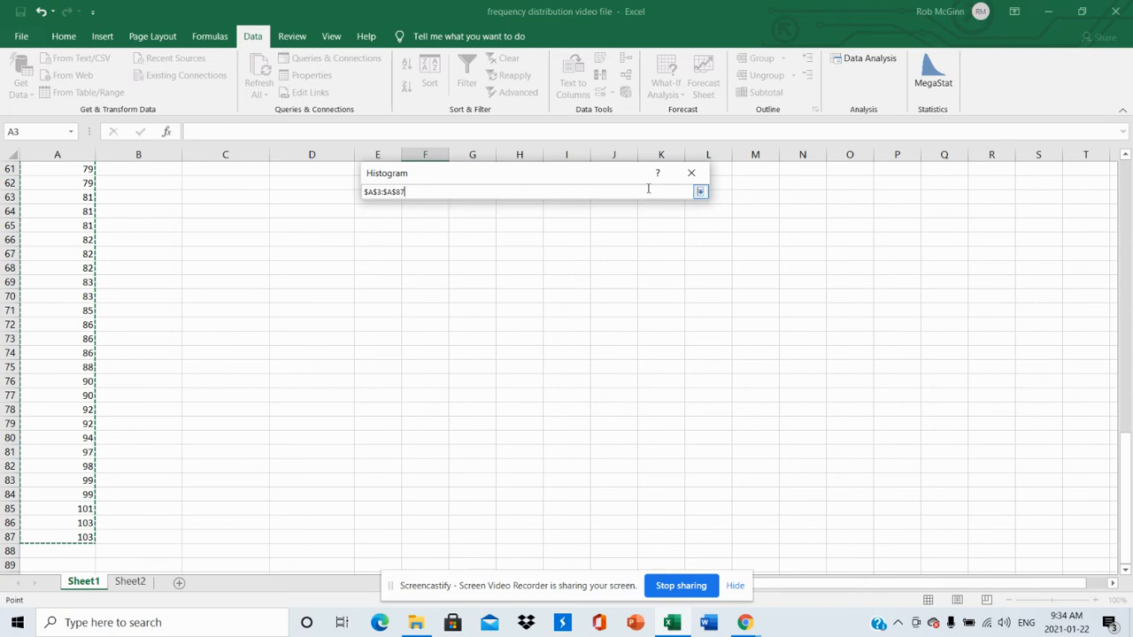
pyautogui.click(700, 192)
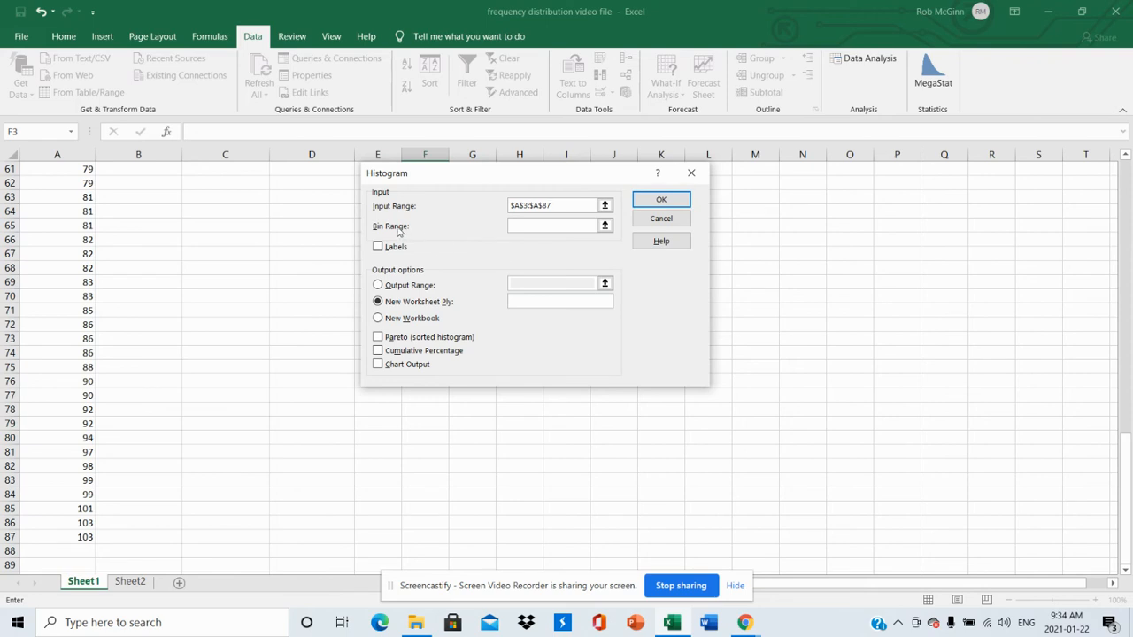
# Step: Set the histogram's bin range to the class upper limits in D4:D9
pyautogui.click(606, 226)
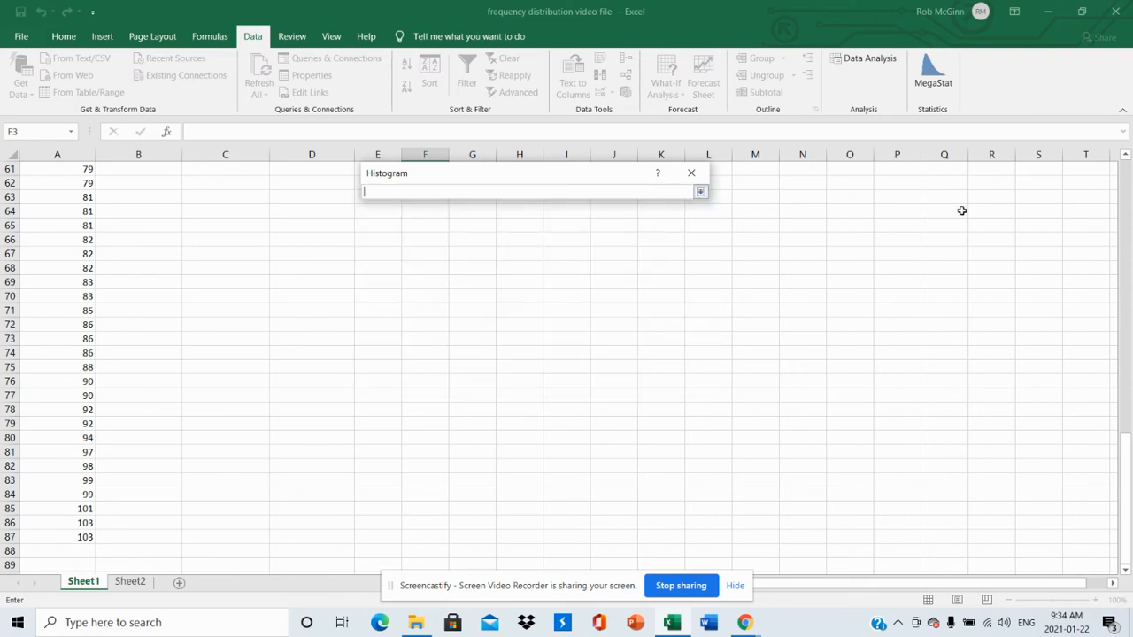
pyautogui.click(1125, 181)
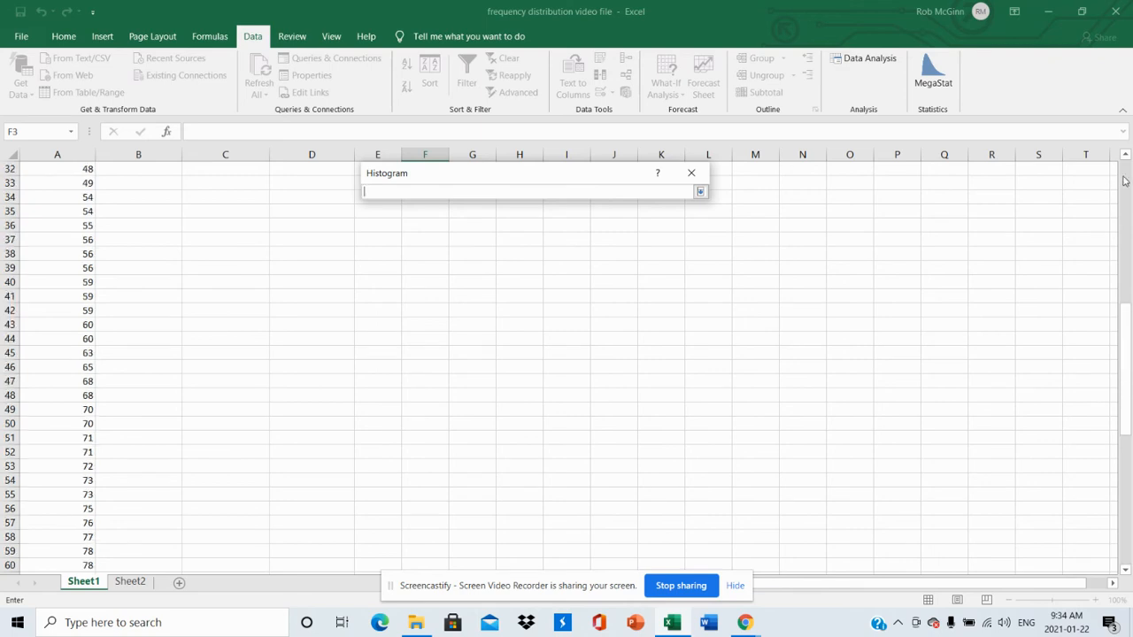
pyautogui.click(1125, 181)
pyautogui.scroll(1, 1125, 181)
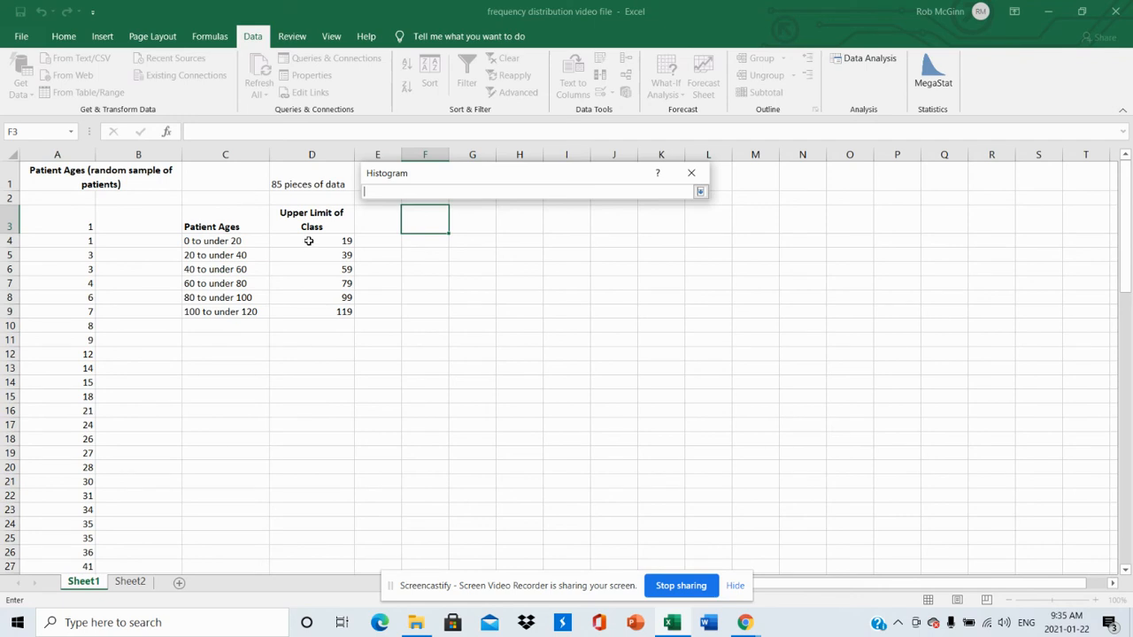
pyautogui.moveTo(309, 242); pyautogui.dragTo(307, 308)
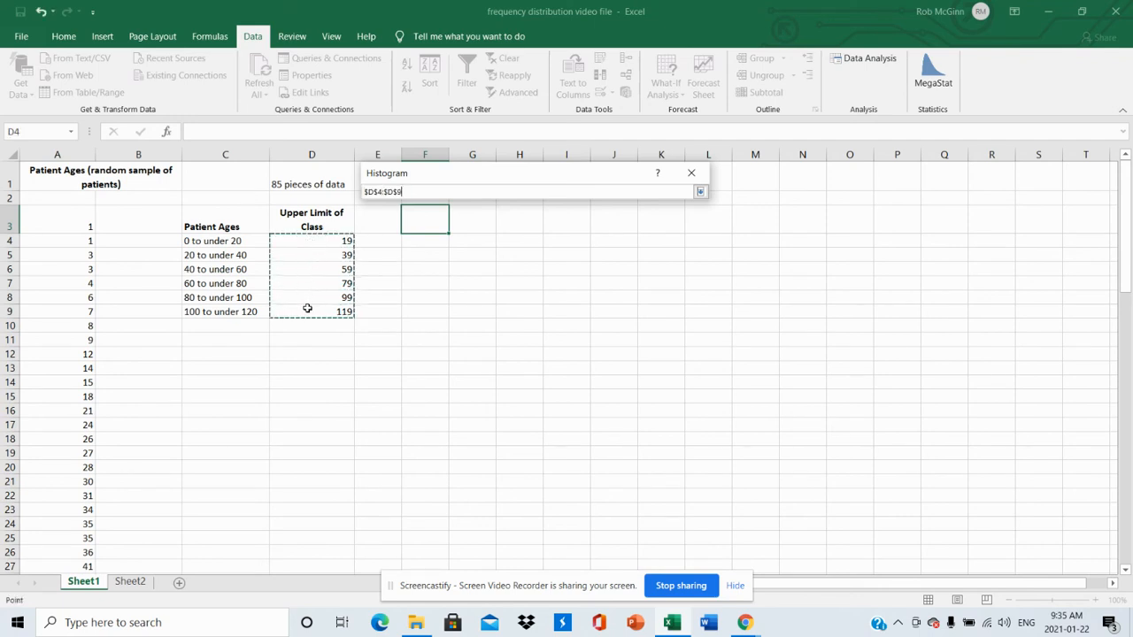
pyautogui.click(700, 193)
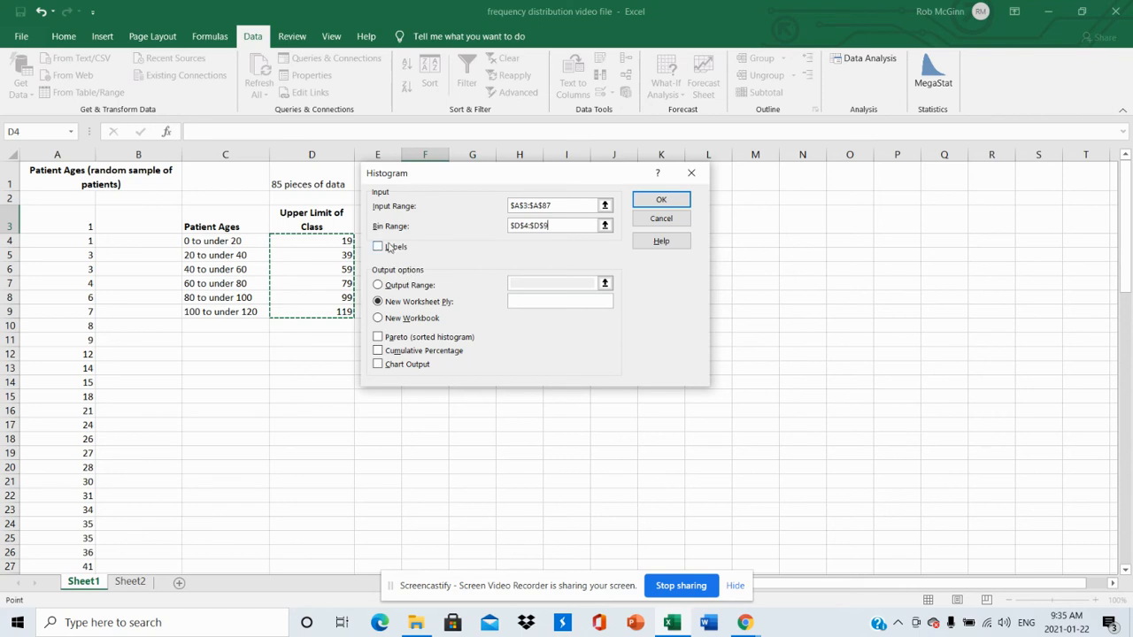
# Step: Set the histogram's output range to cell C13 on the same sheet and generate the frequency table
pyautogui.click(421, 285)
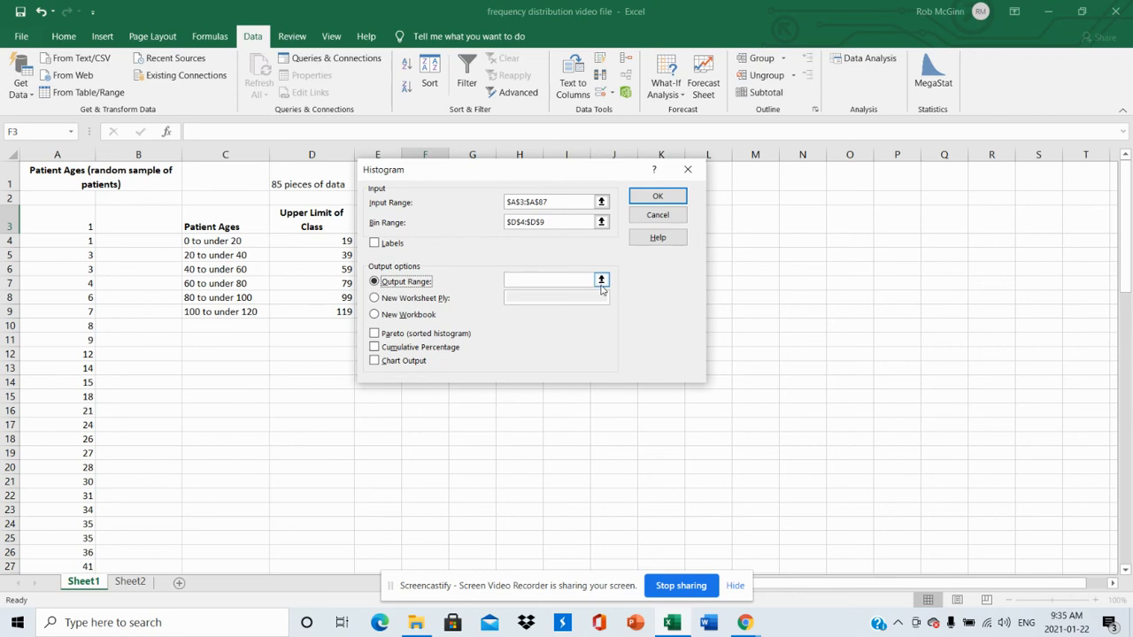
pyautogui.click(435, 300)
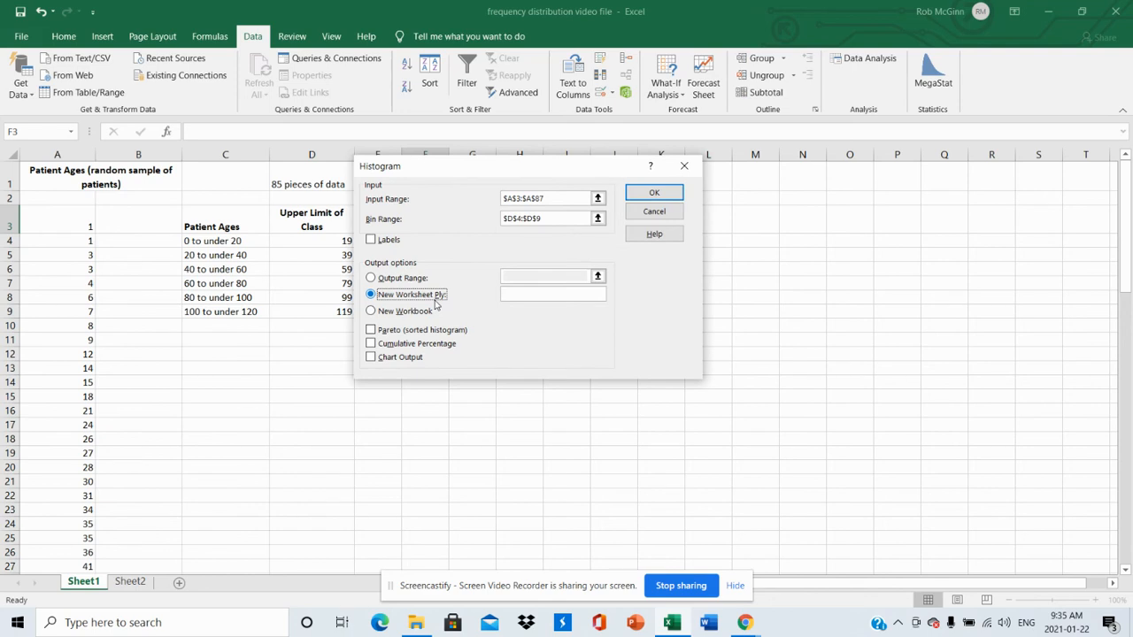
pyautogui.click(399, 282)
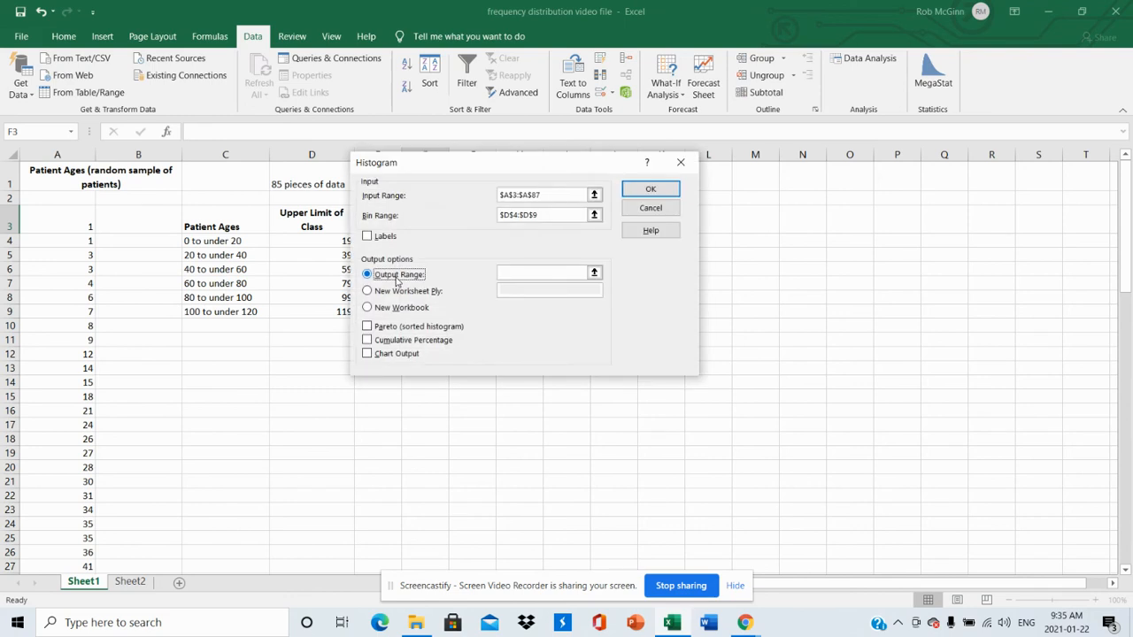
pyautogui.click(595, 273)
pyautogui.click(595, 274)
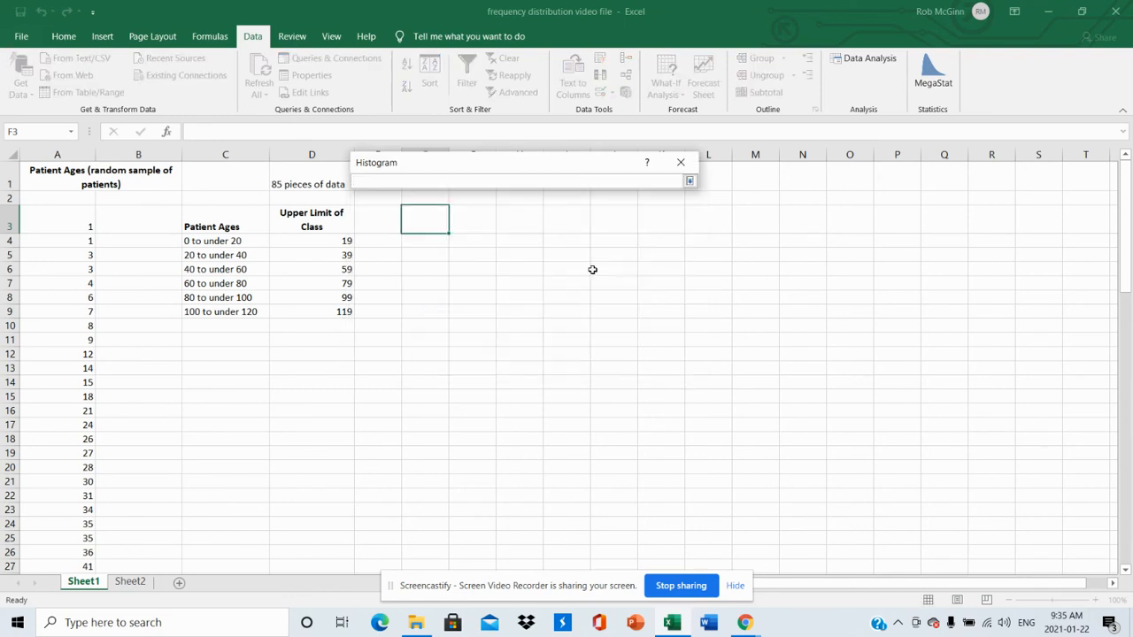
pyautogui.click(247, 368)
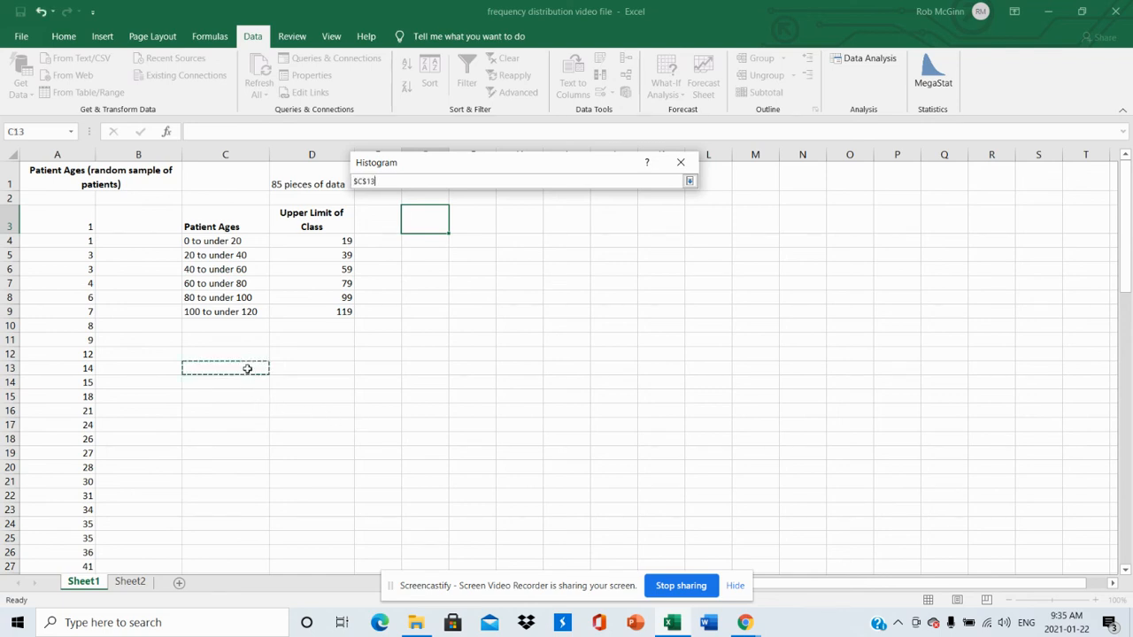
pyautogui.click(690, 181)
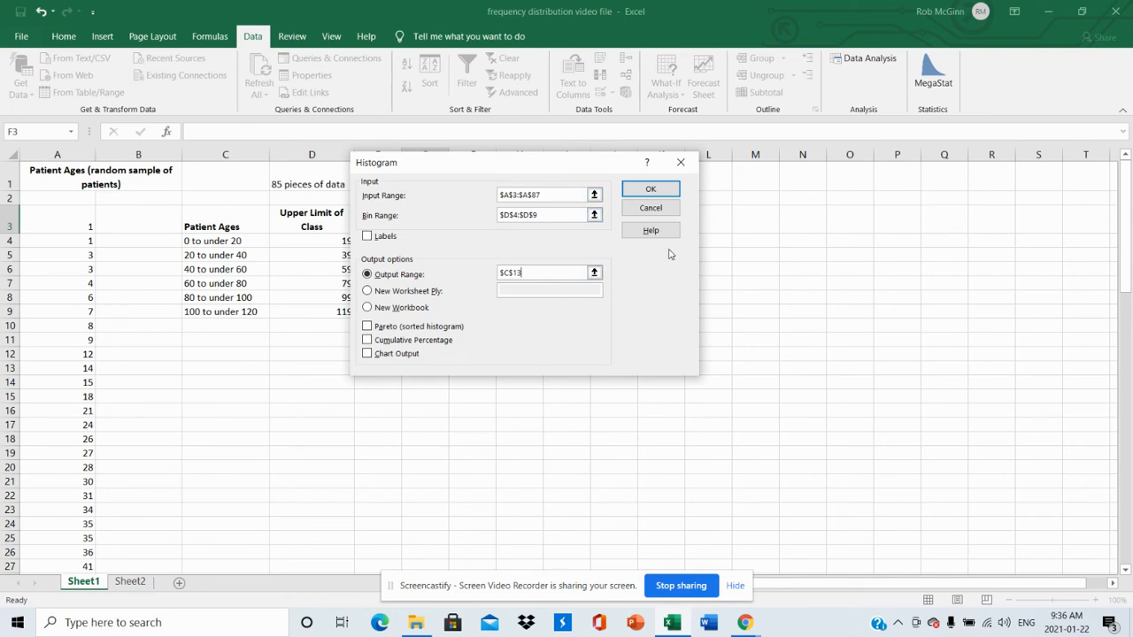
pyautogui.click(660, 192)
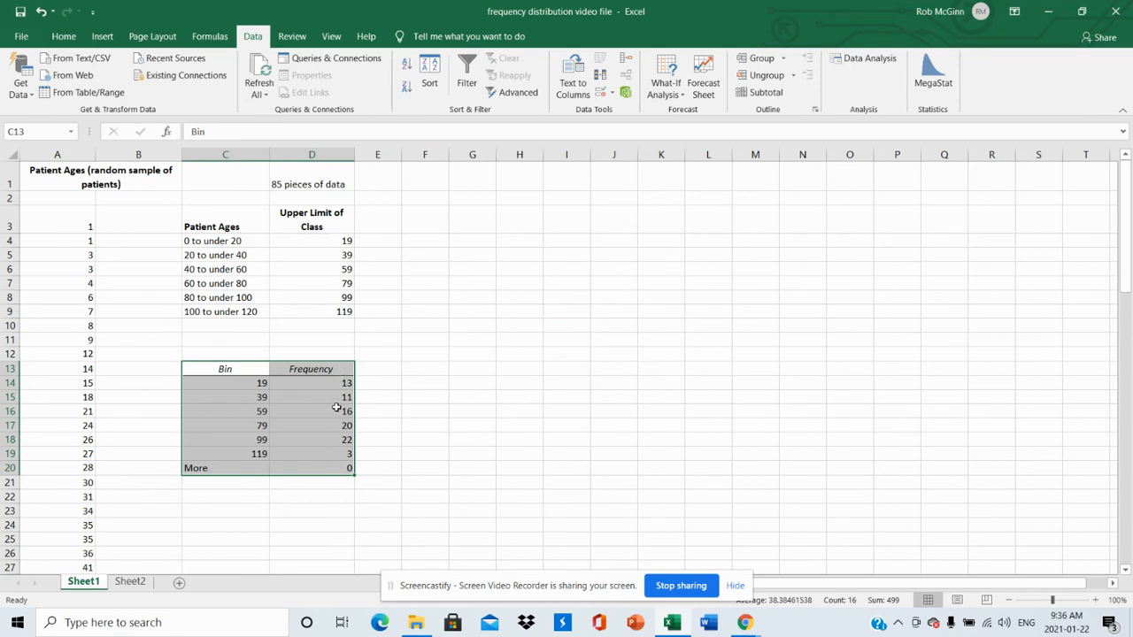
pyautogui.click(288, 496)
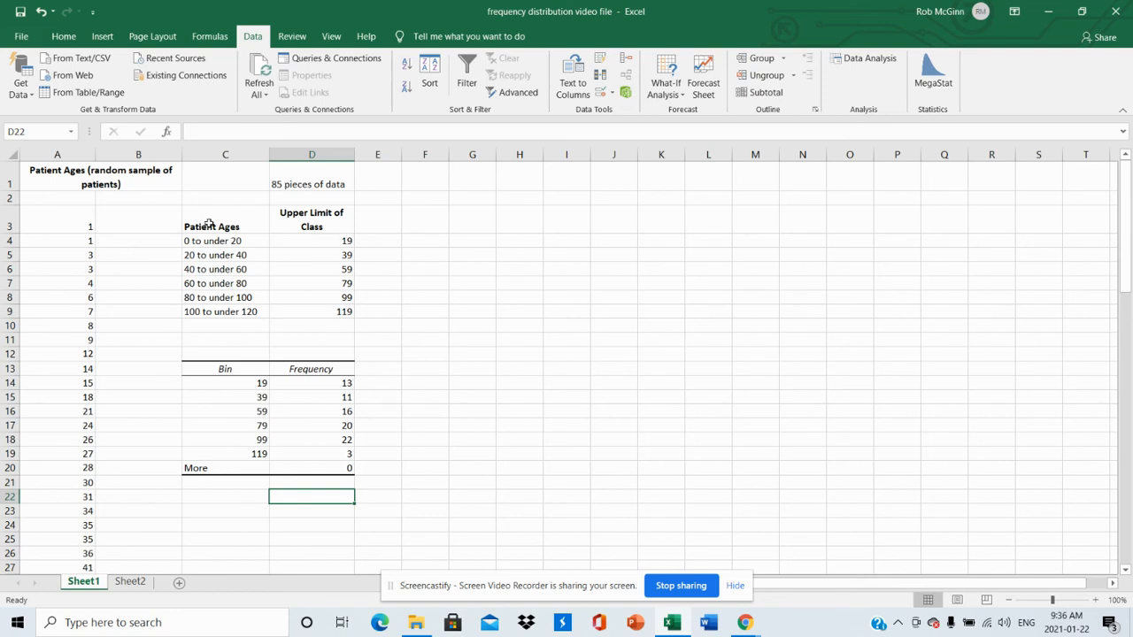
# Step: Copy the Patient Ages heading and class labels in C3:C9 over the bin column of the frequency table in C13:C19
pyautogui.moveTo(209, 225); pyautogui.dragTo(220, 311)
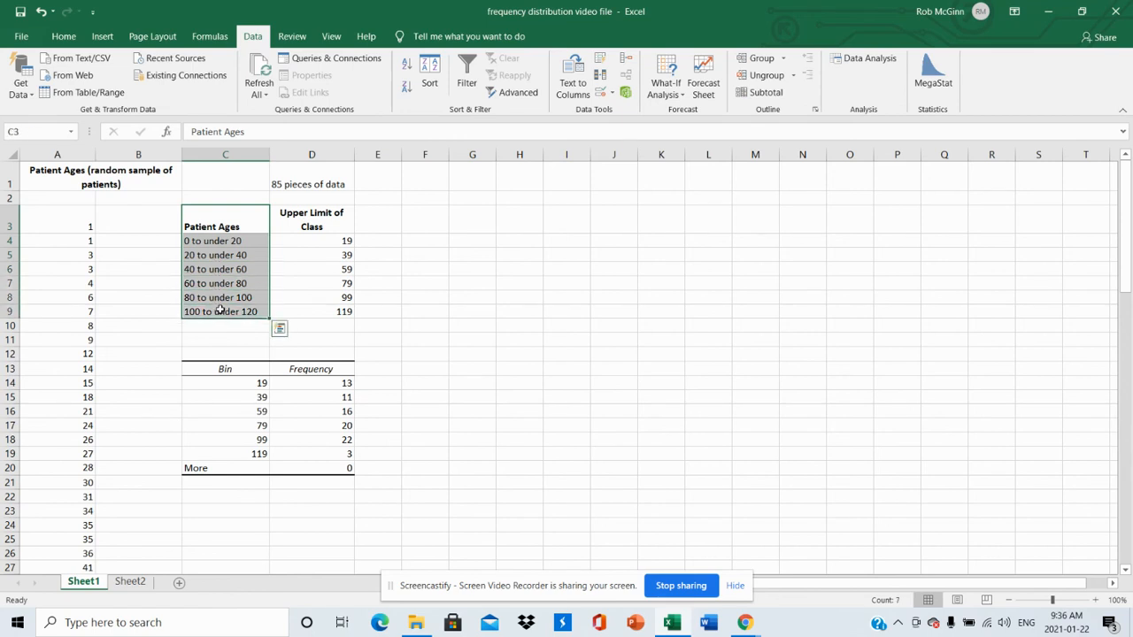
pyautogui.hotkey('ctrl', 'c')
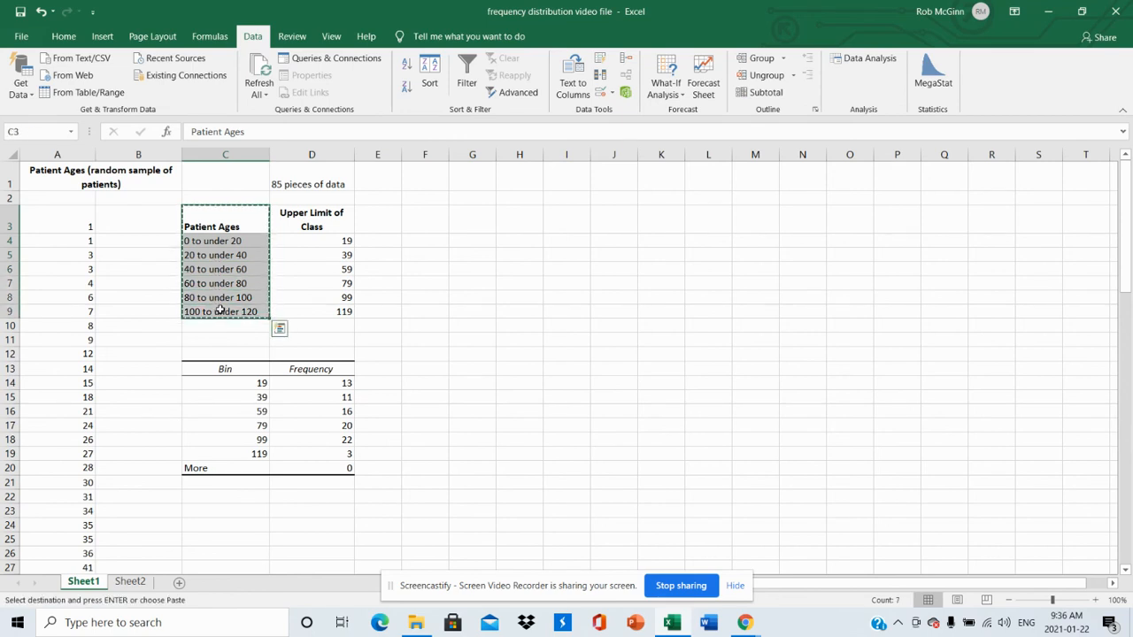
pyautogui.moveTo(227, 369); pyautogui.dragTo(228, 451)
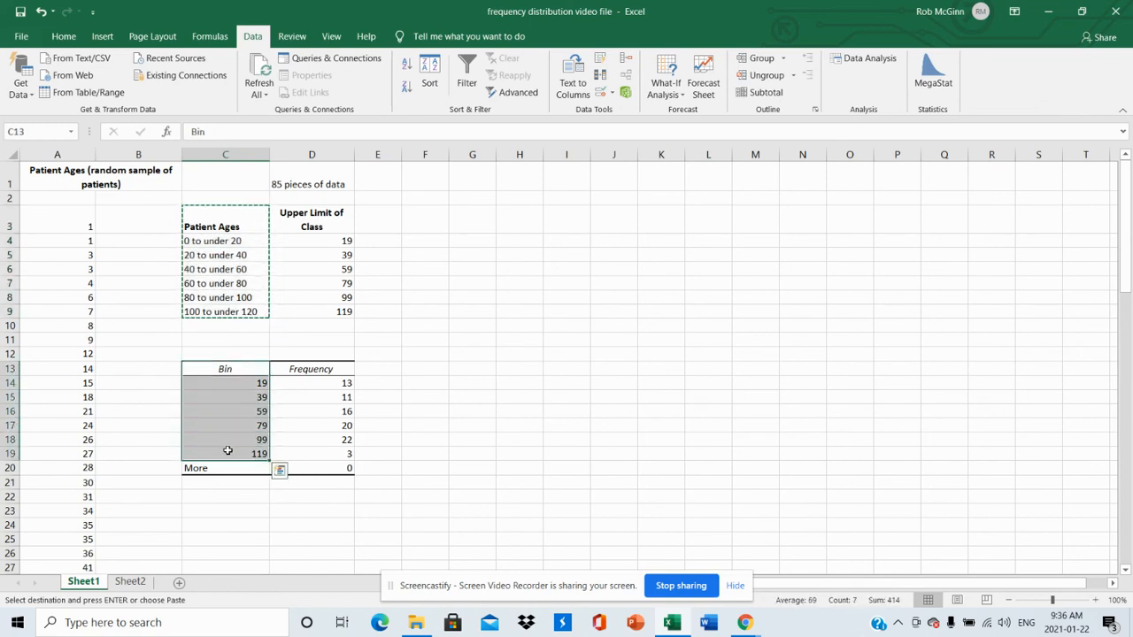
pyautogui.hotkey('ctrl', 'v')
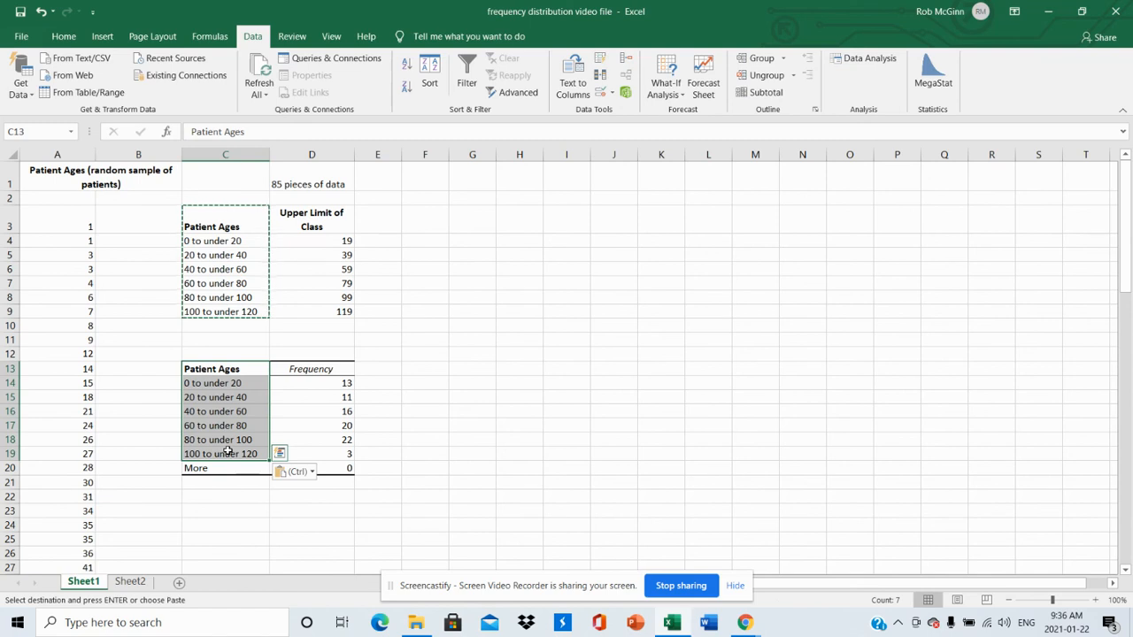
# Step: Clear the More row in C20:D20 and remove its cell borders
pyautogui.click(223, 482)
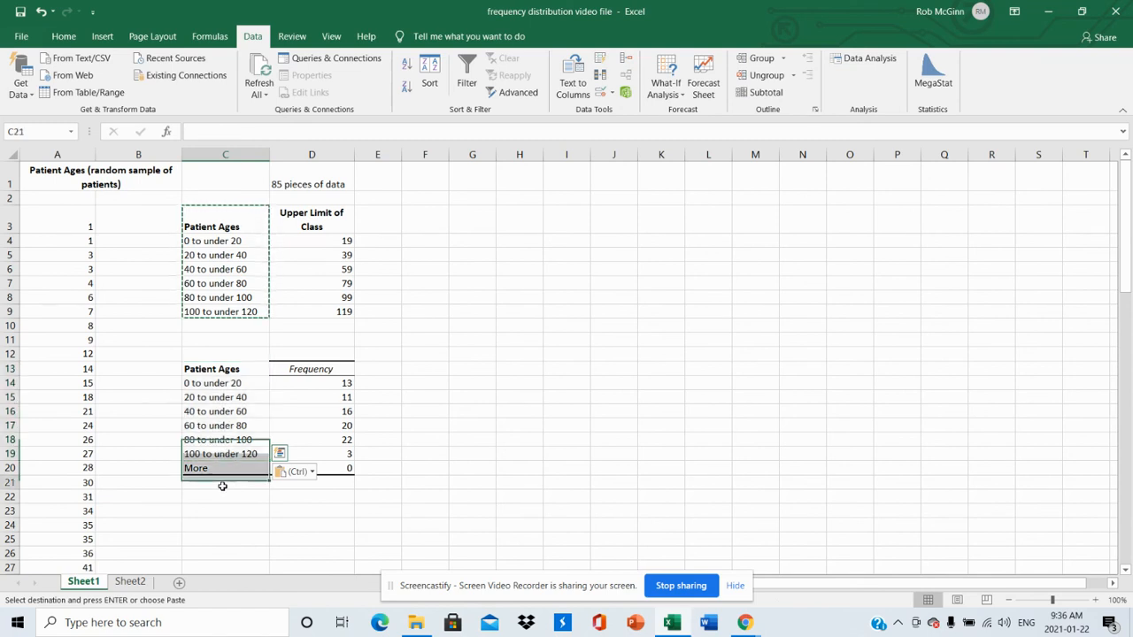
pyautogui.moveTo(218, 469); pyautogui.dragTo(287, 474)
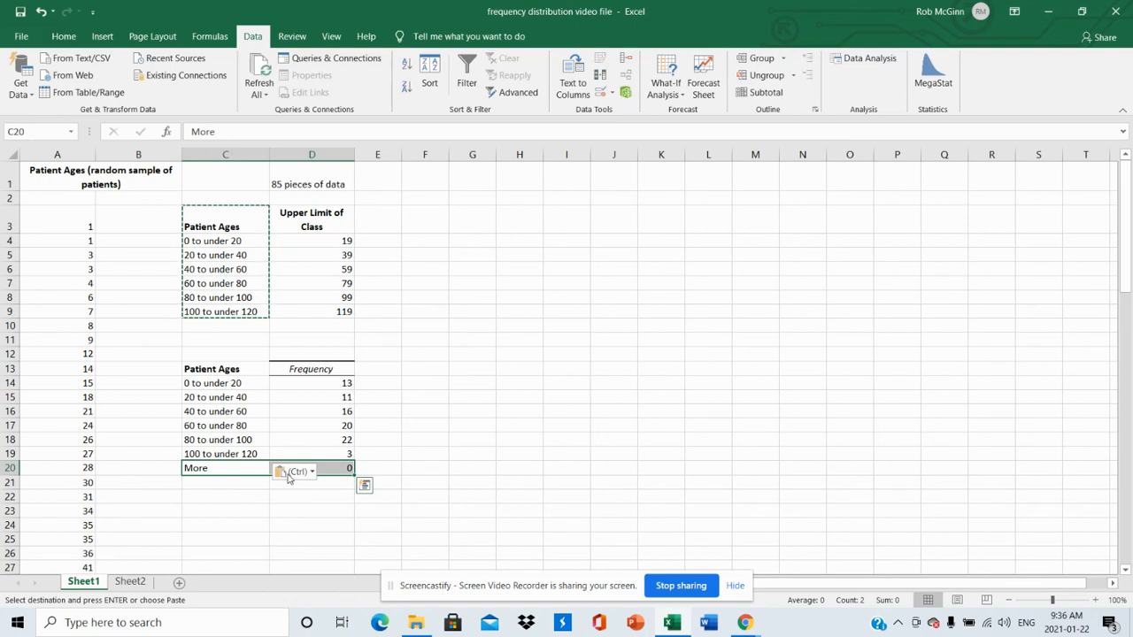
pyautogui.press('Delete')
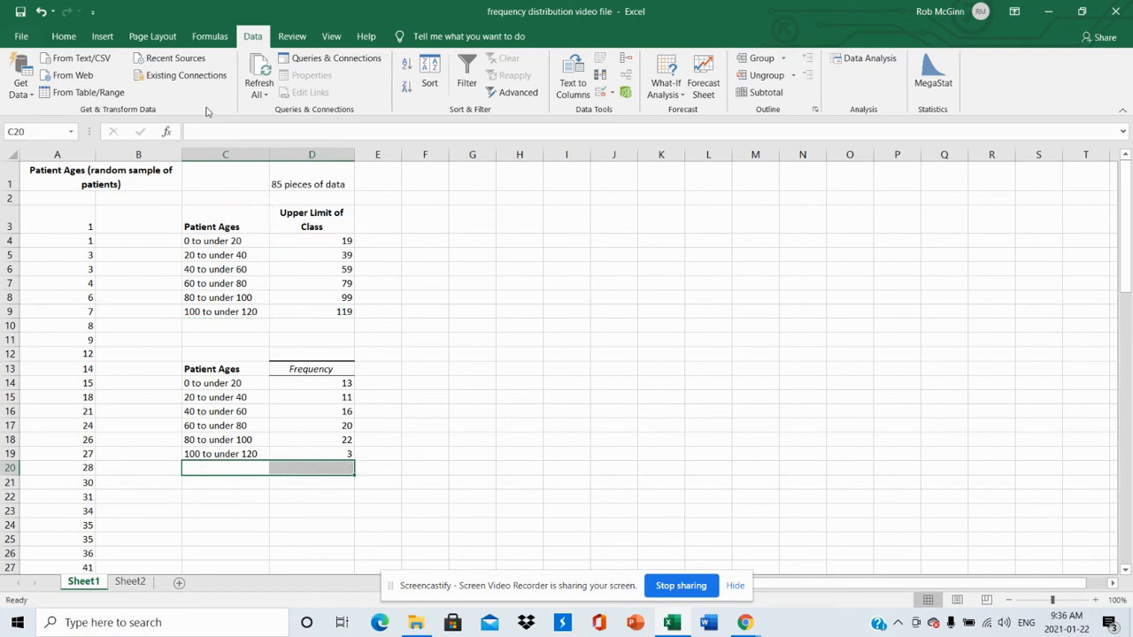
pyautogui.click(69, 36)
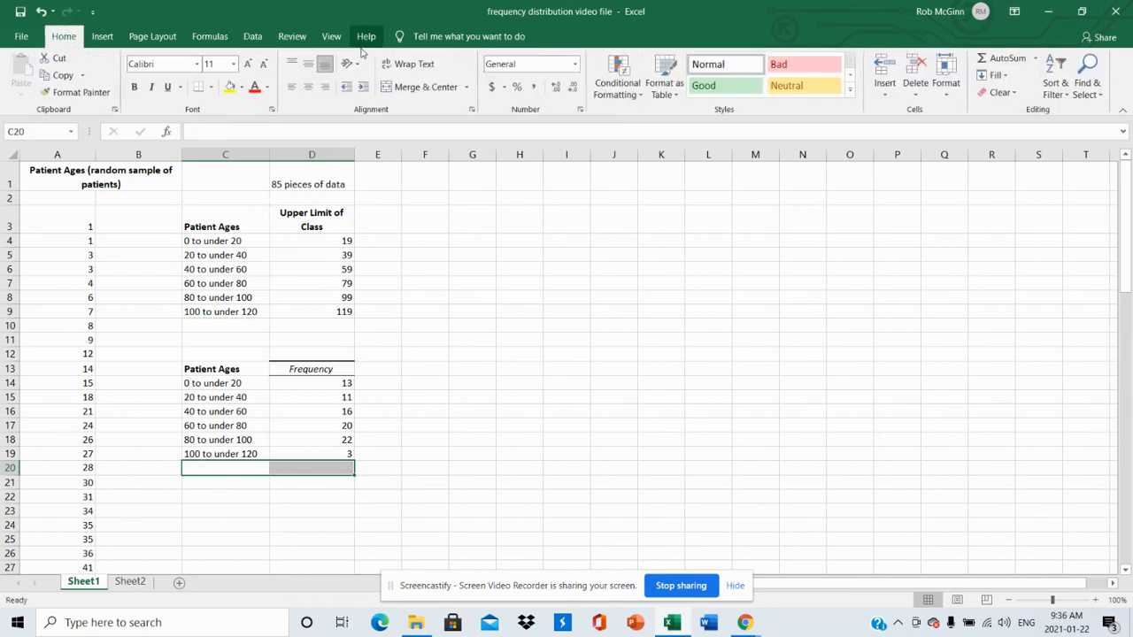
pyautogui.click(211, 87)
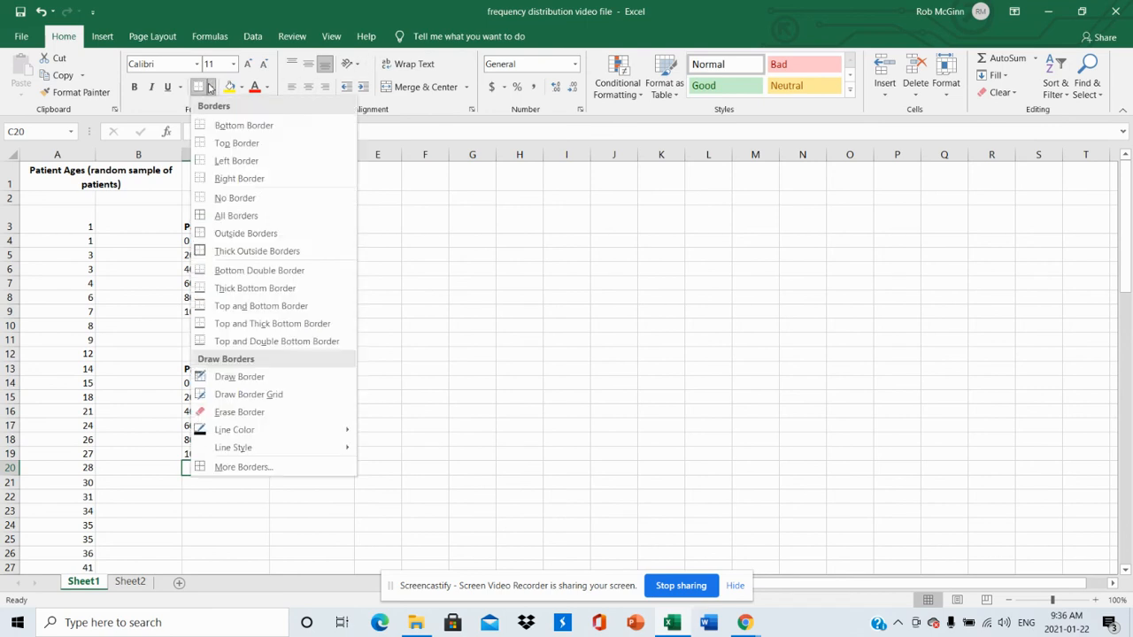
pyautogui.click(229, 196)
pyautogui.click(498, 371)
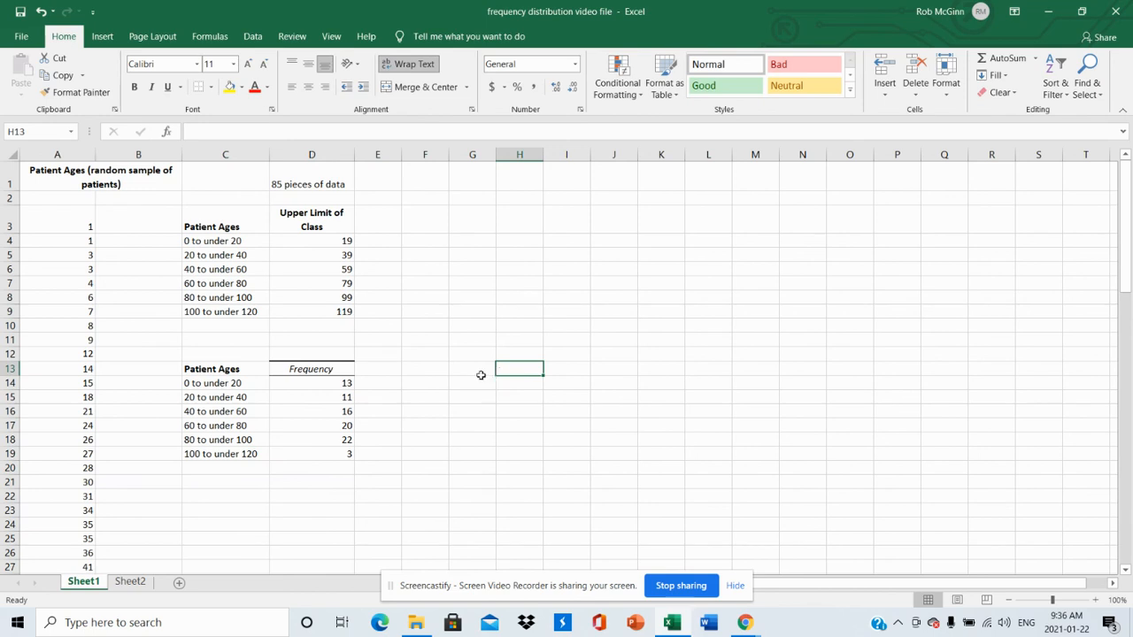
# Step: Make both headings of the frequency table in C13:D13 bold
pyautogui.click(247, 369)
pyautogui.moveTo(246, 369); pyautogui.dragTo(305, 369)
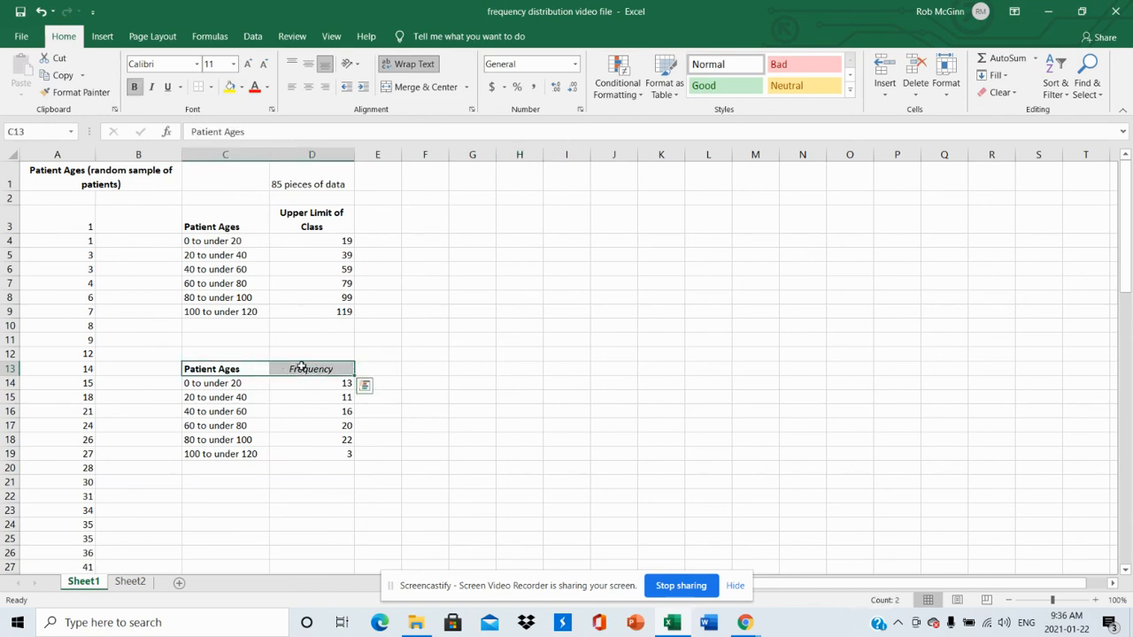
pyautogui.click(134, 87)
pyautogui.click(135, 87)
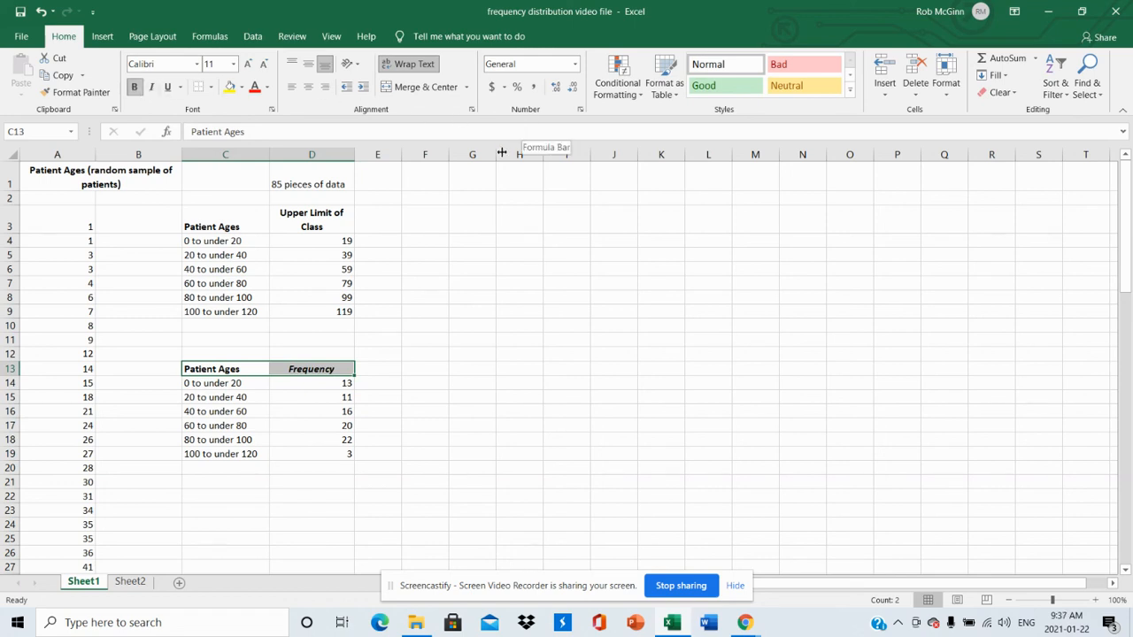
pyautogui.click(429, 343)
# Step: Apply All Borders to the frequency table in C13:D19
pyautogui.moveTo(245, 367); pyautogui.dragTo(297, 452)
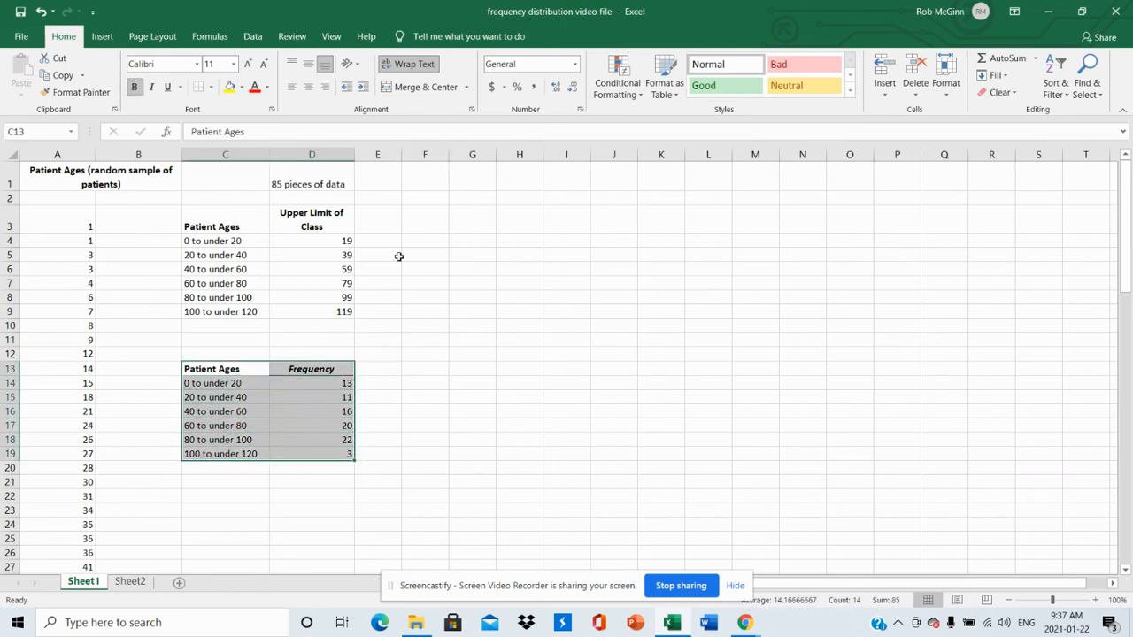
pyautogui.click(211, 88)
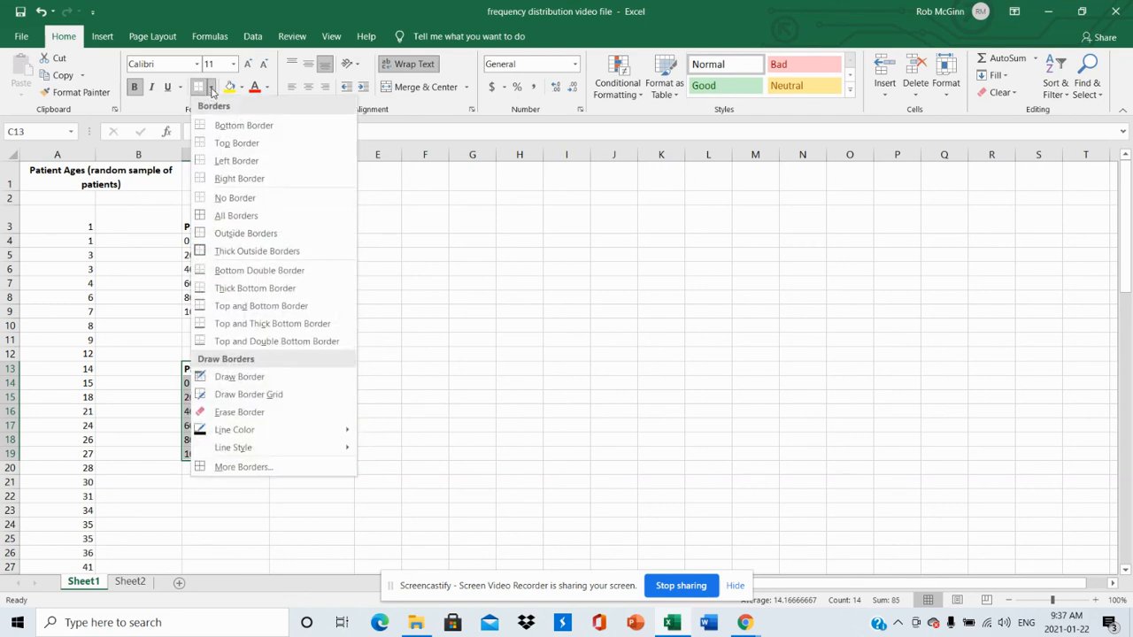
pyautogui.click(234, 216)
pyautogui.click(503, 383)
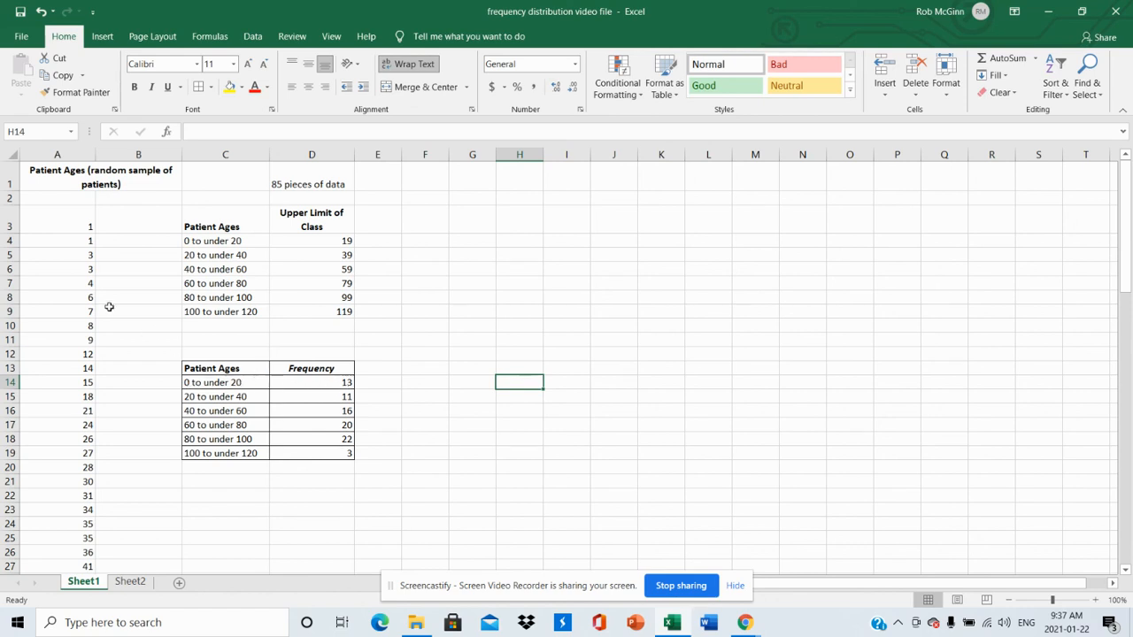
# Step: Step through the sorted patient ages from A3 down to A16 to check which values fall in the 0 to under 20 class
pyautogui.click(56, 229)
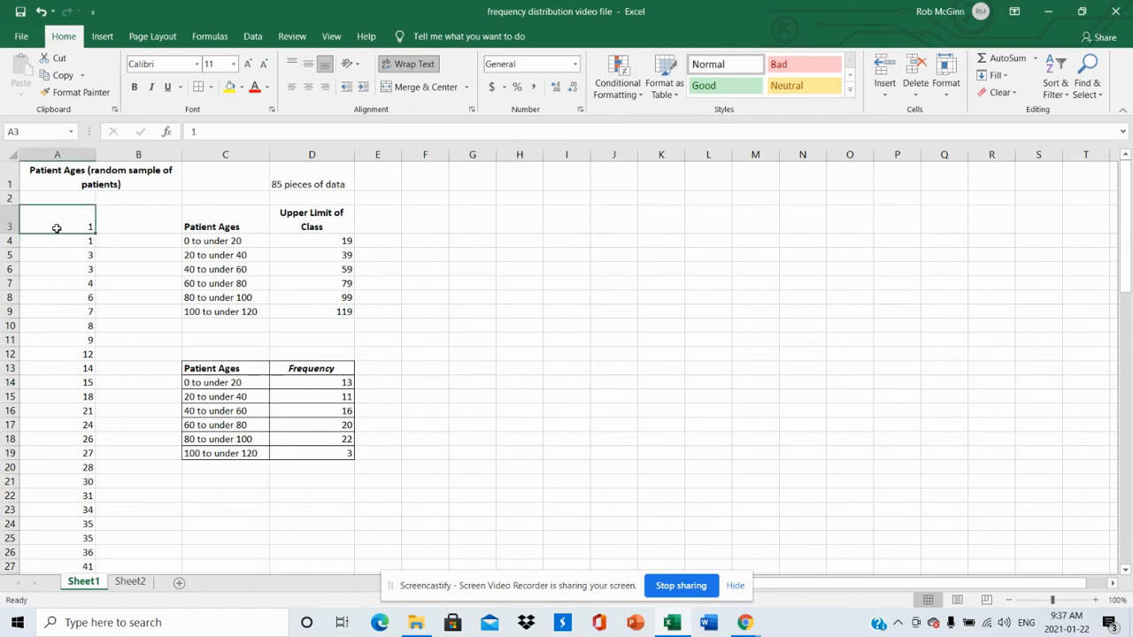
pyautogui.press('Down')
pyautogui.press('Down')
pyautogui.press('Down')
pyautogui.press('Down')
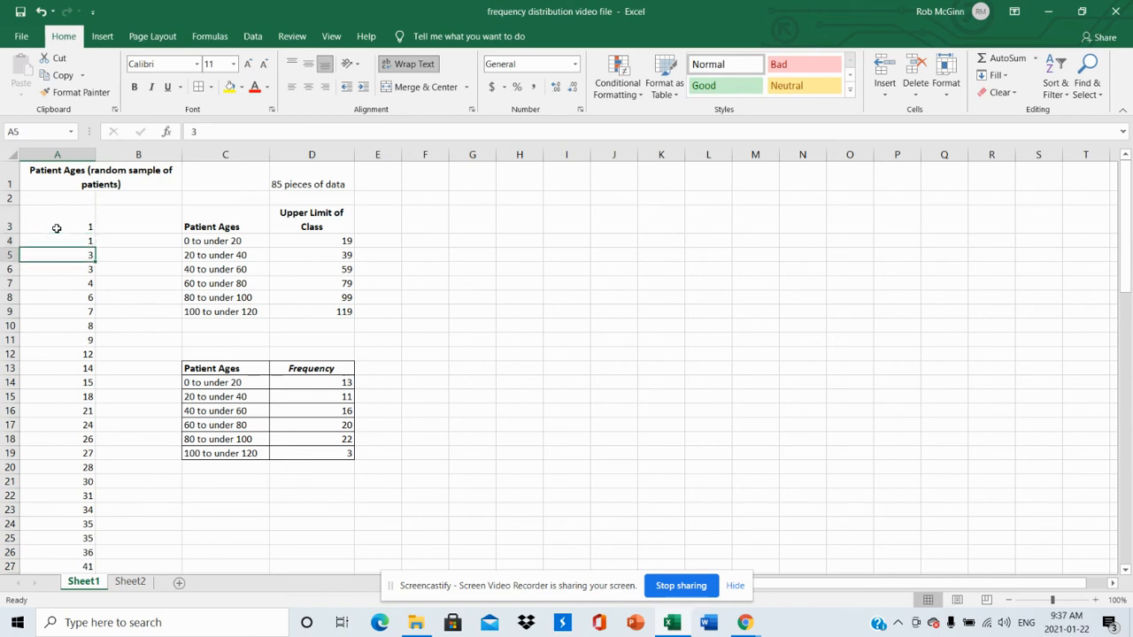
pyautogui.press('Down')
pyautogui.press('Down')
pyautogui.press('Down')
pyautogui.press('Down')
pyautogui.press('Down')
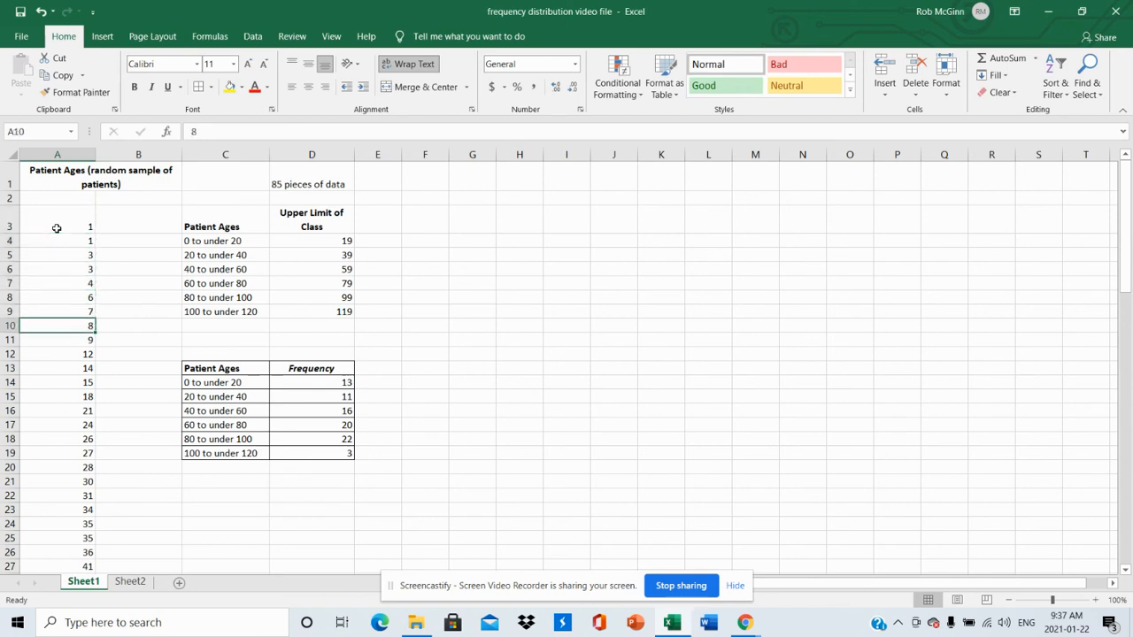
pyautogui.press('Down')
pyautogui.press('Down')
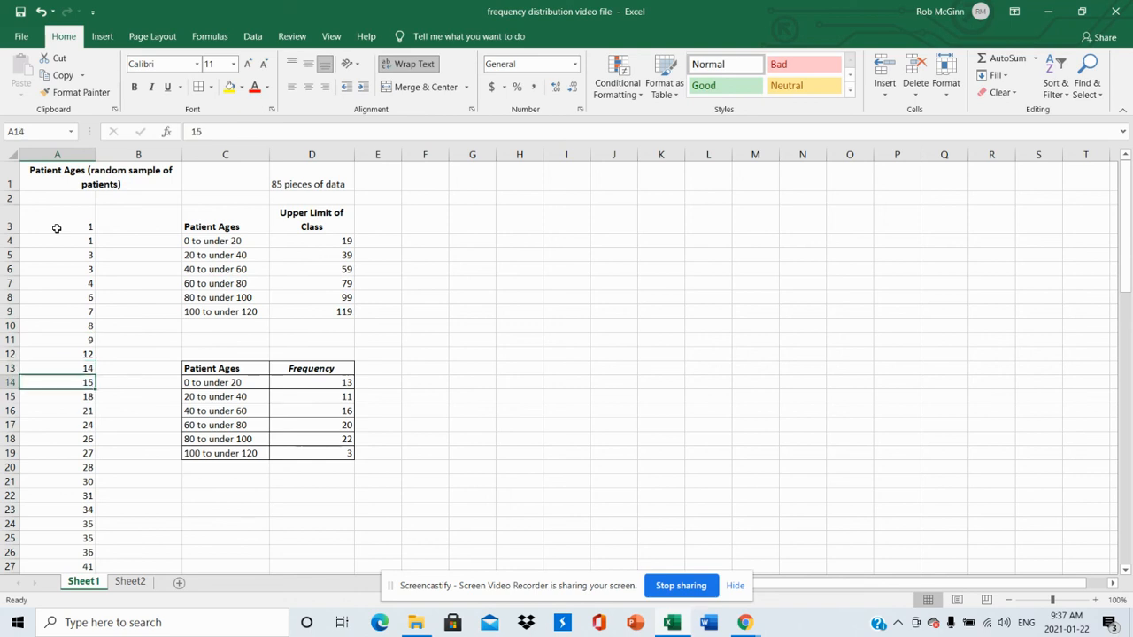
pyautogui.press('Down')
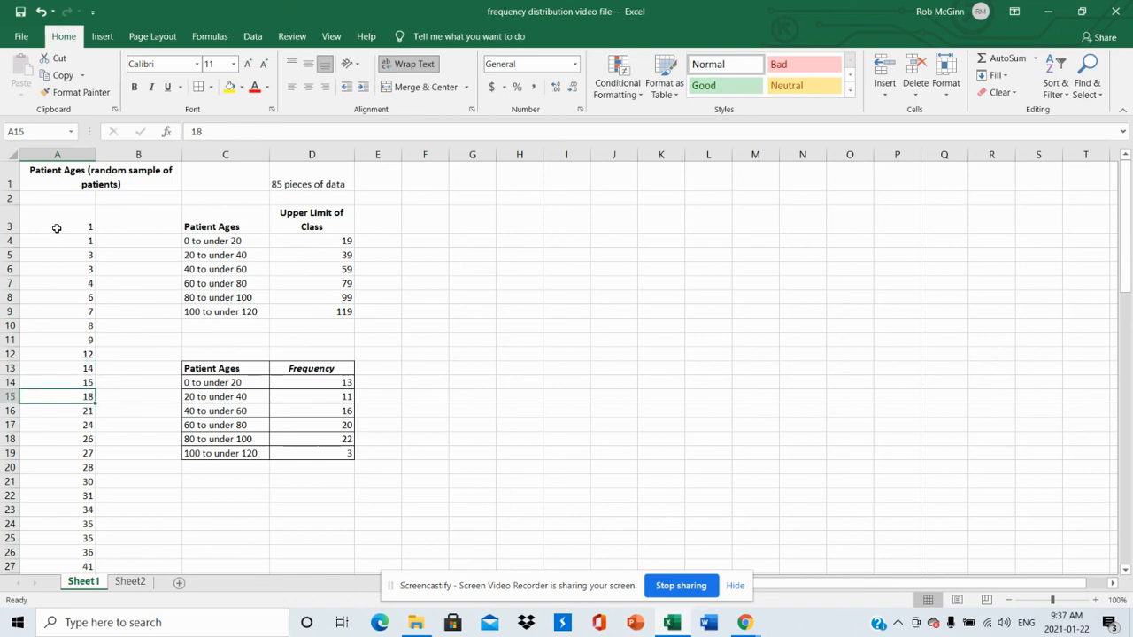
pyautogui.press('Down')
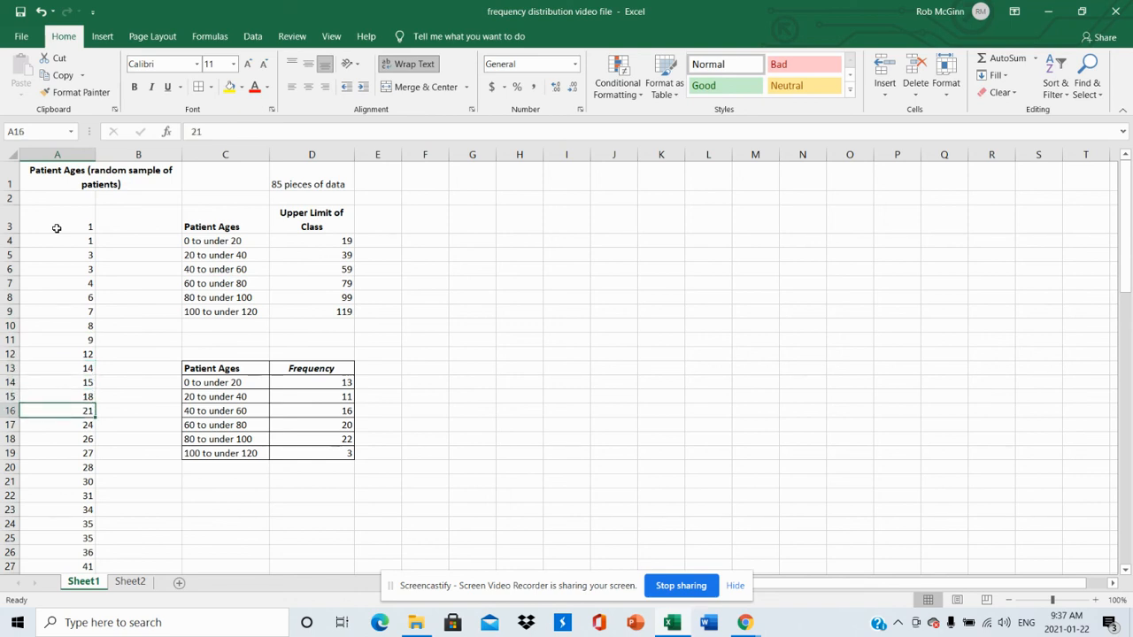